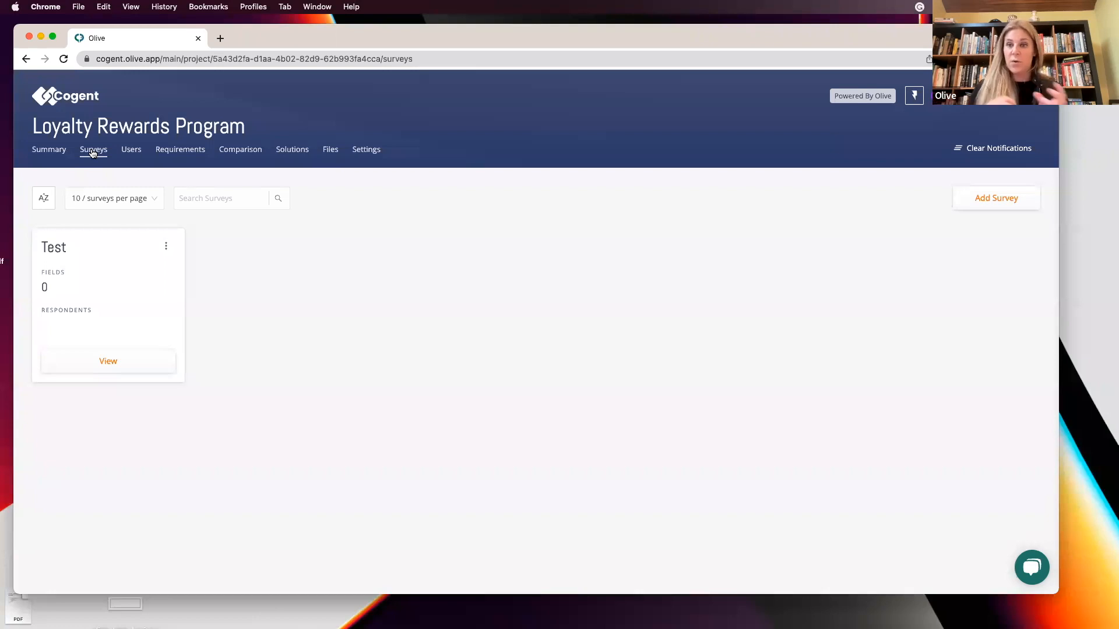
Create a new survey named Test 1 and save it.
left_click(988, 202)
left_click(822, 304)
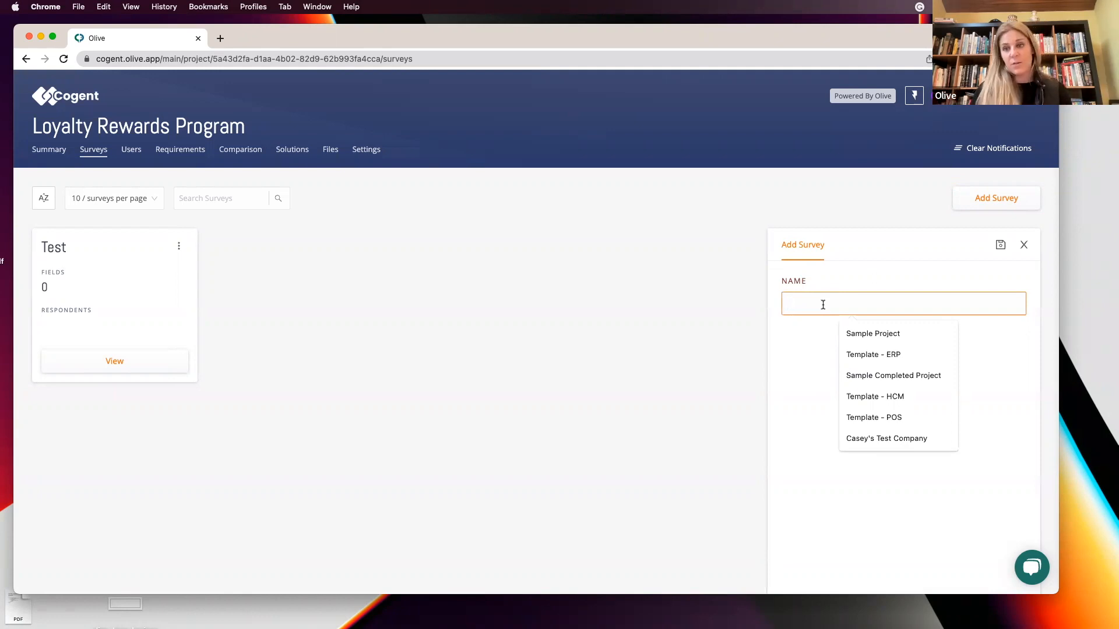
type("Test")
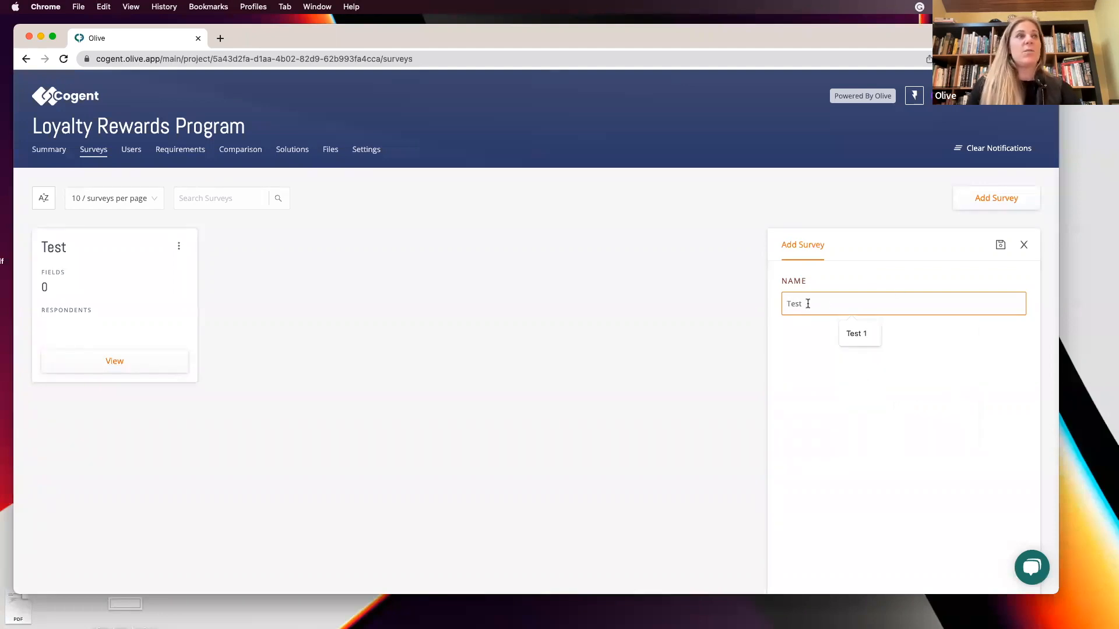
left_click(856, 333)
left_click(1000, 244)
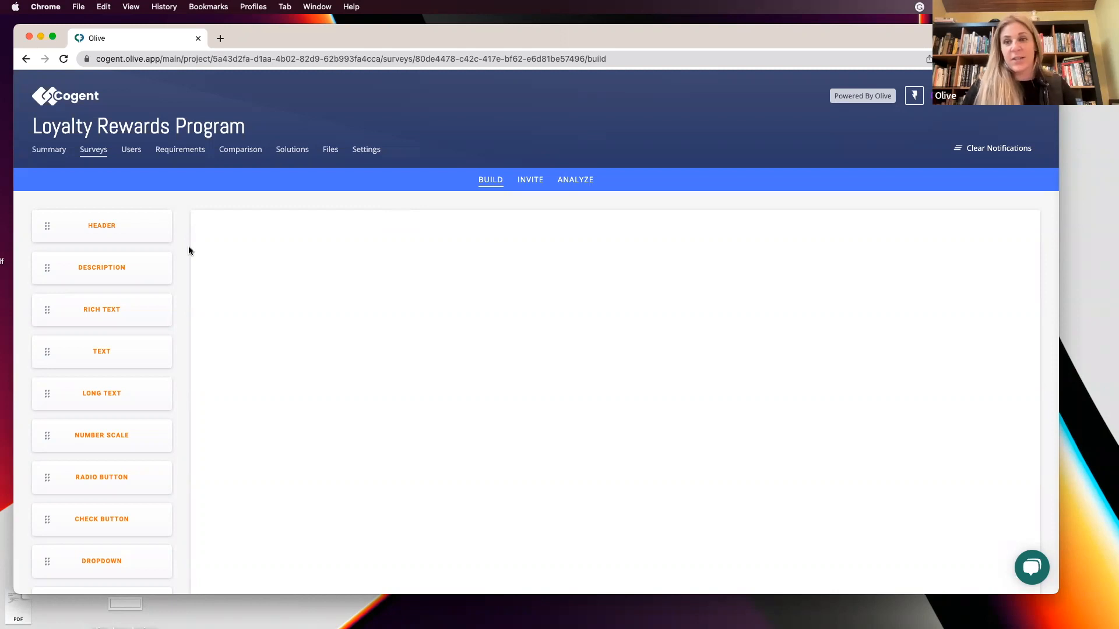
Add a header block to the top of the survey.
left_click_drag(115, 225, 319, 234)
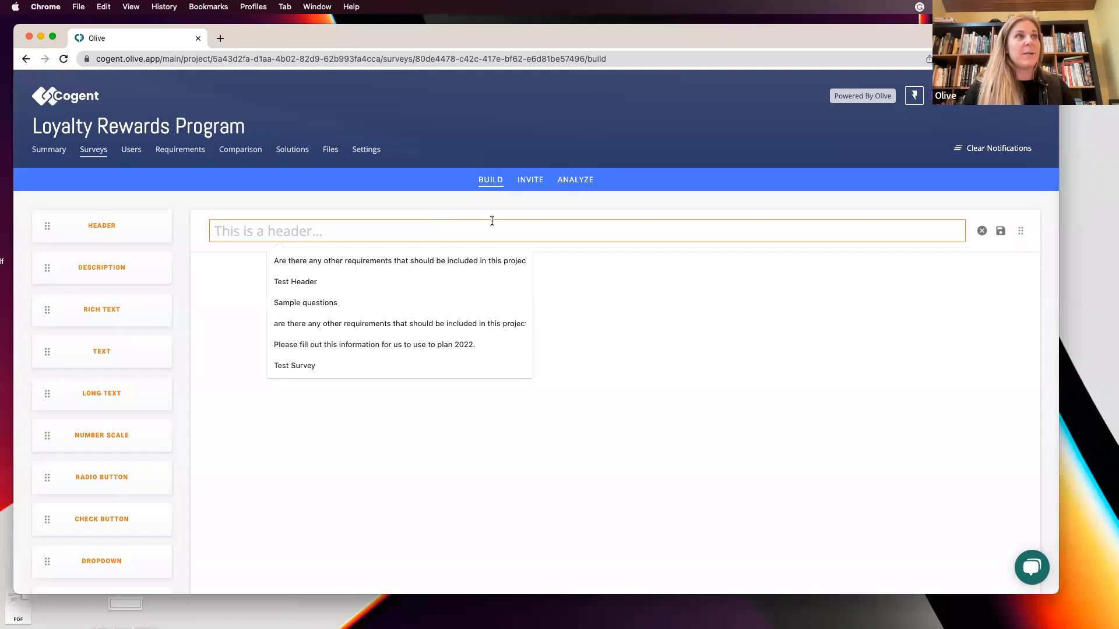
left_click(512, 283)
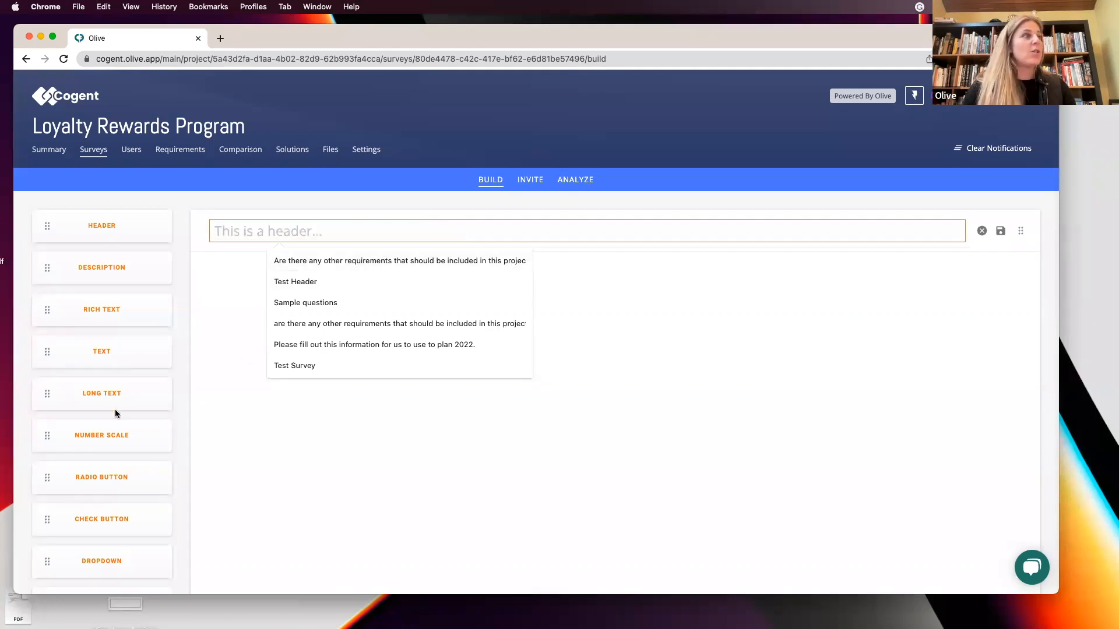
scroll(106, 466, "down", 3)
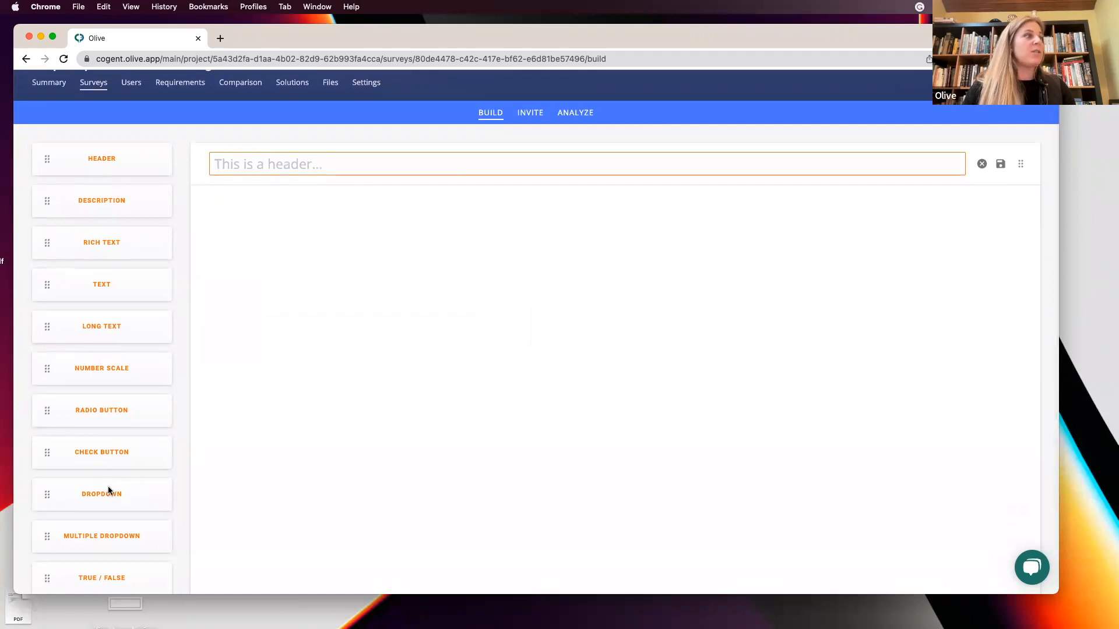
scroll(110, 492, "down", 3)
scroll(96, 473, "down", 1)
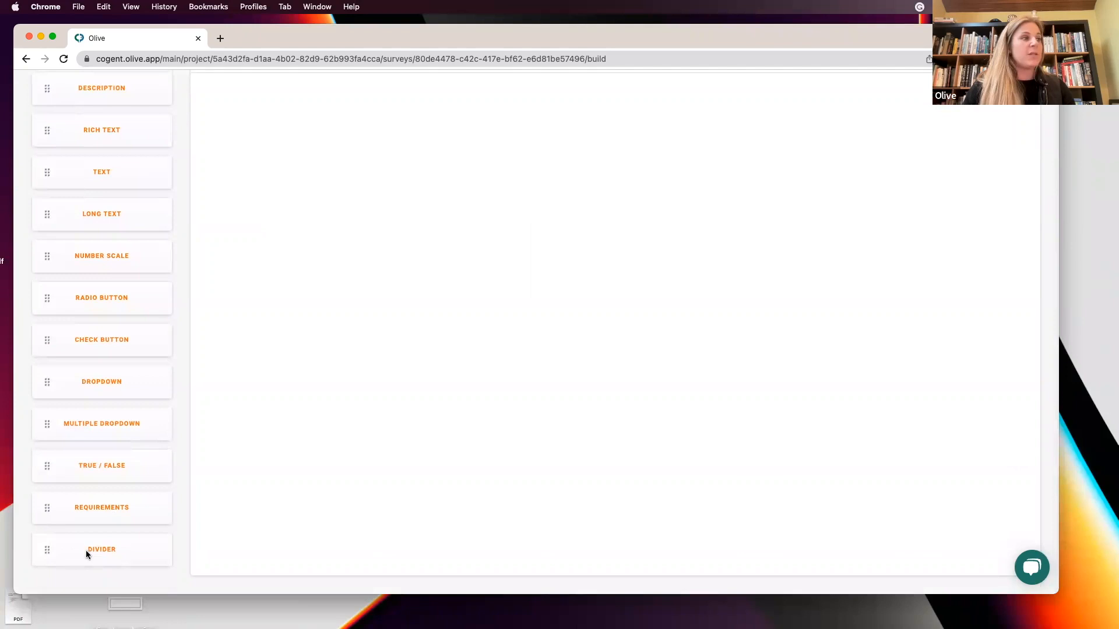
scroll(301, 411, "up", 5)
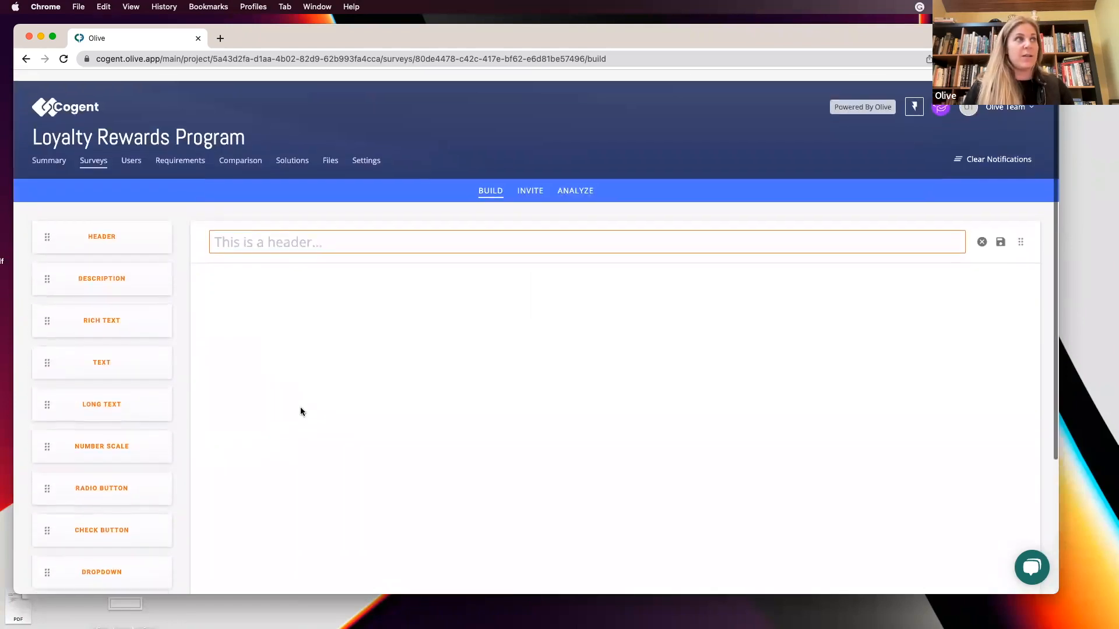
Enter the header text Loyalty Rewards Discovery Survey and save the header.
left_click(232, 232)
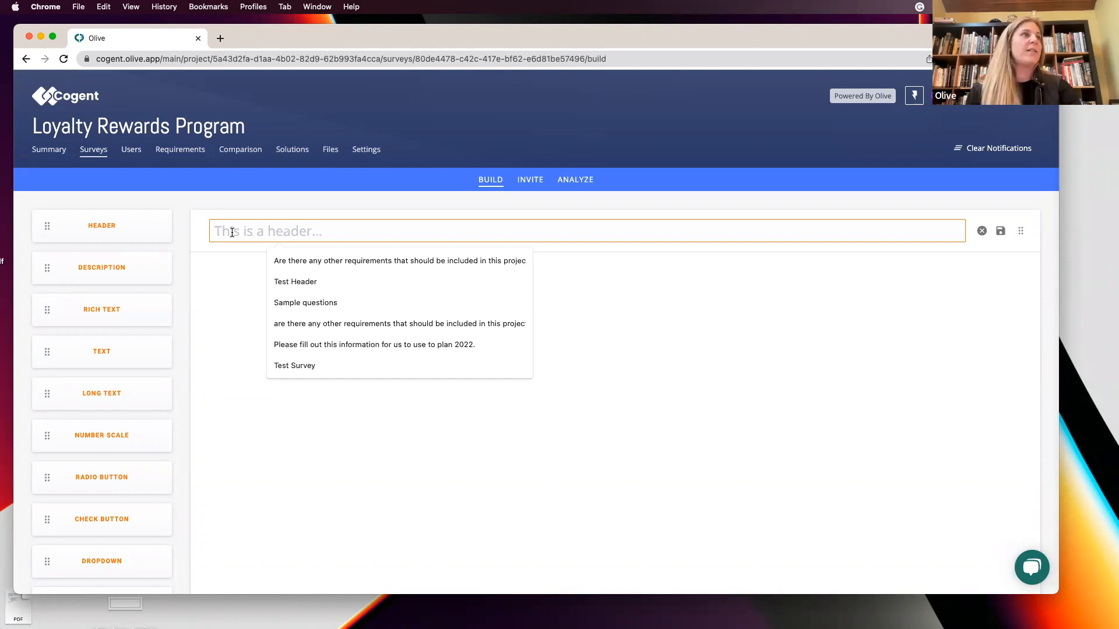
type("Disoc")
key("BackSpace")
key("BackSpace")
key("BackSpace")
key("BackSpace")
key("BackSpace")
type("Loyalty Rewards Discovery Surv")
key("BackSpace")
type("rvery")
key("BackSpace")
key("BackSpace")
type("y")
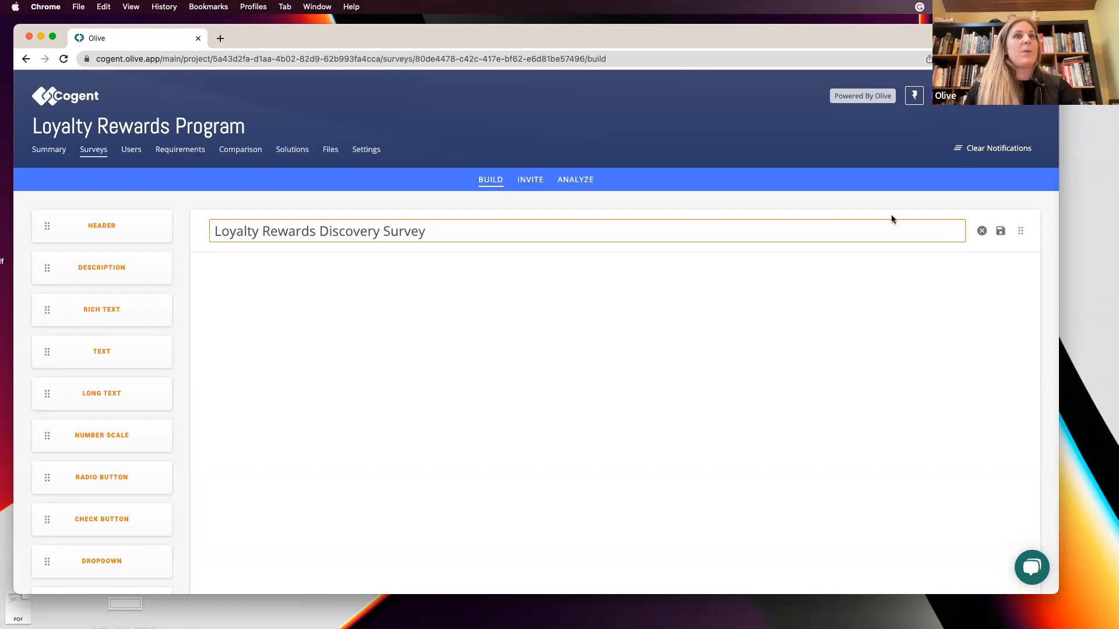
left_click(1001, 232)
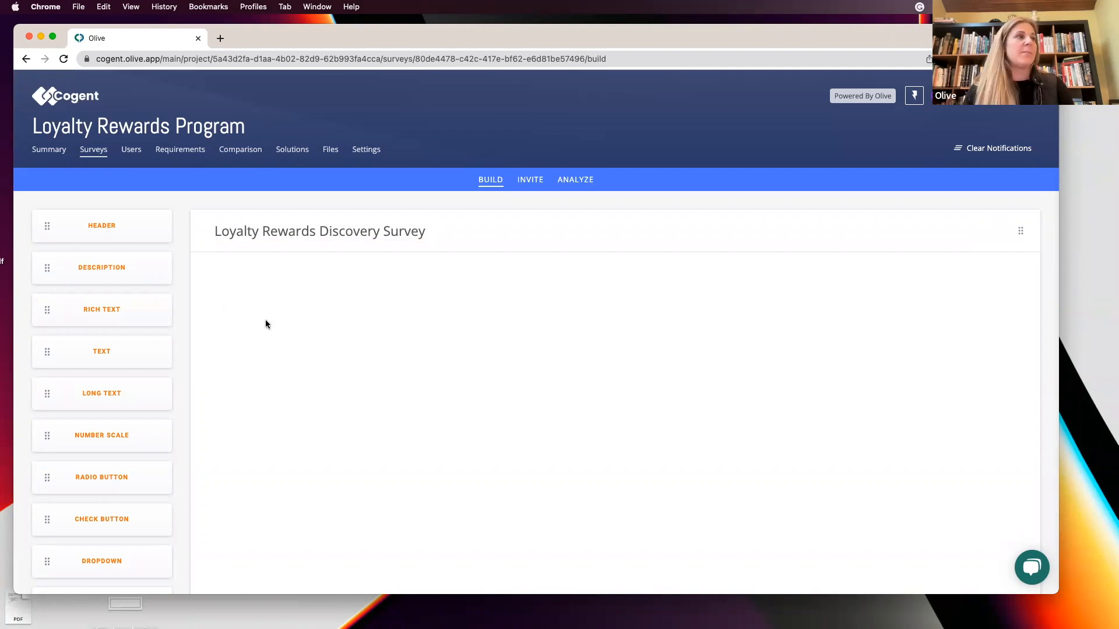
Add a description reading Please answer the following questions to the best of your ability. and save it.
left_click_drag(84, 269, 244, 275)
type("Please")
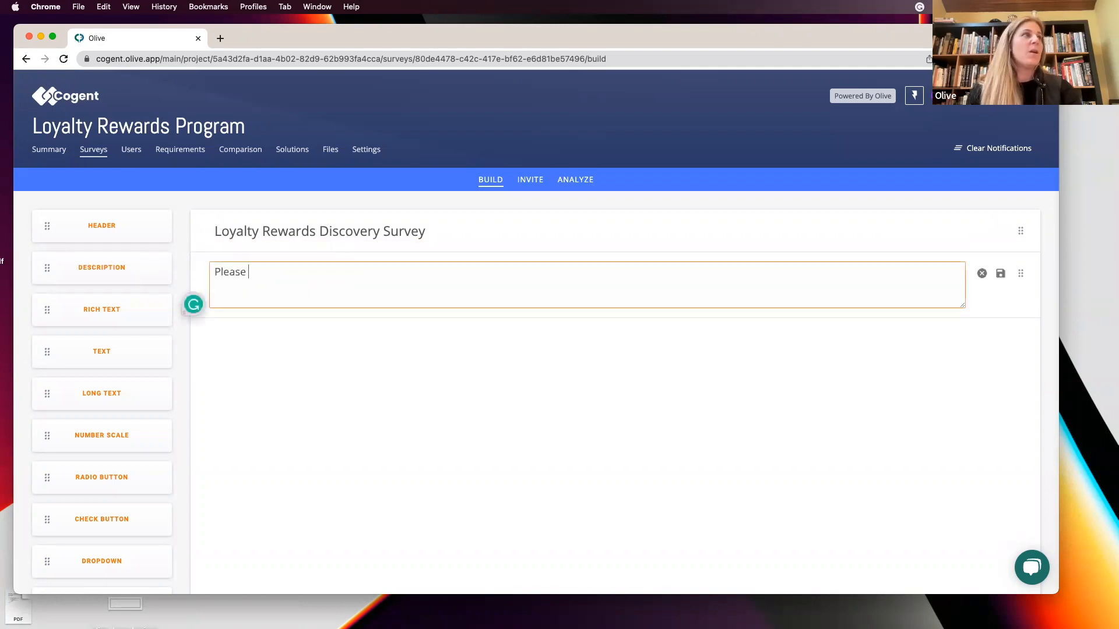
type(" answer")
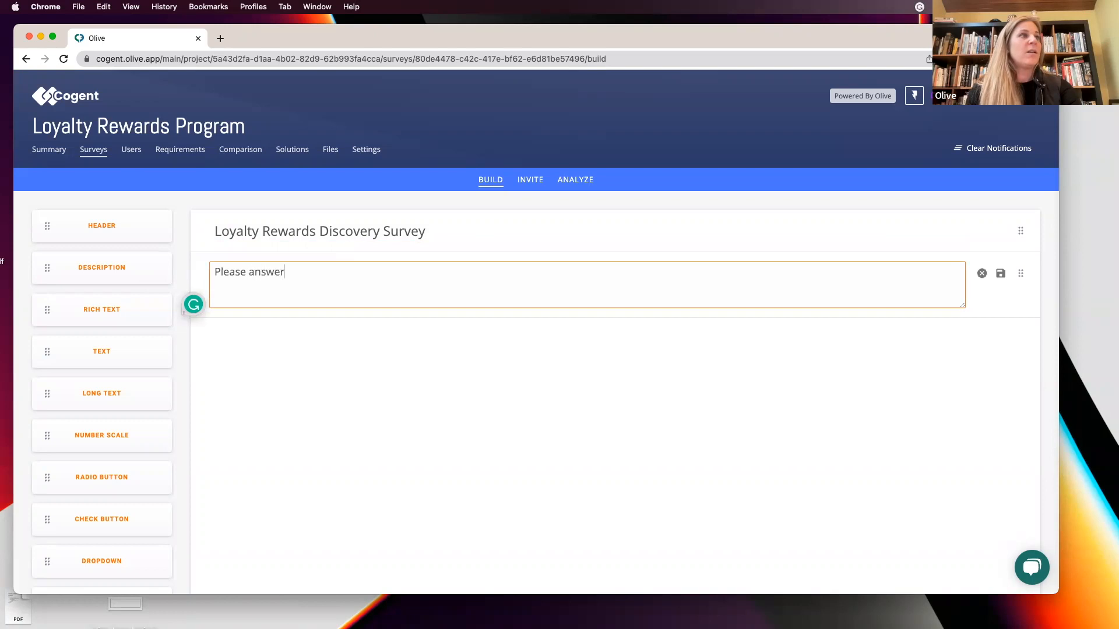
type(" the following questions to")
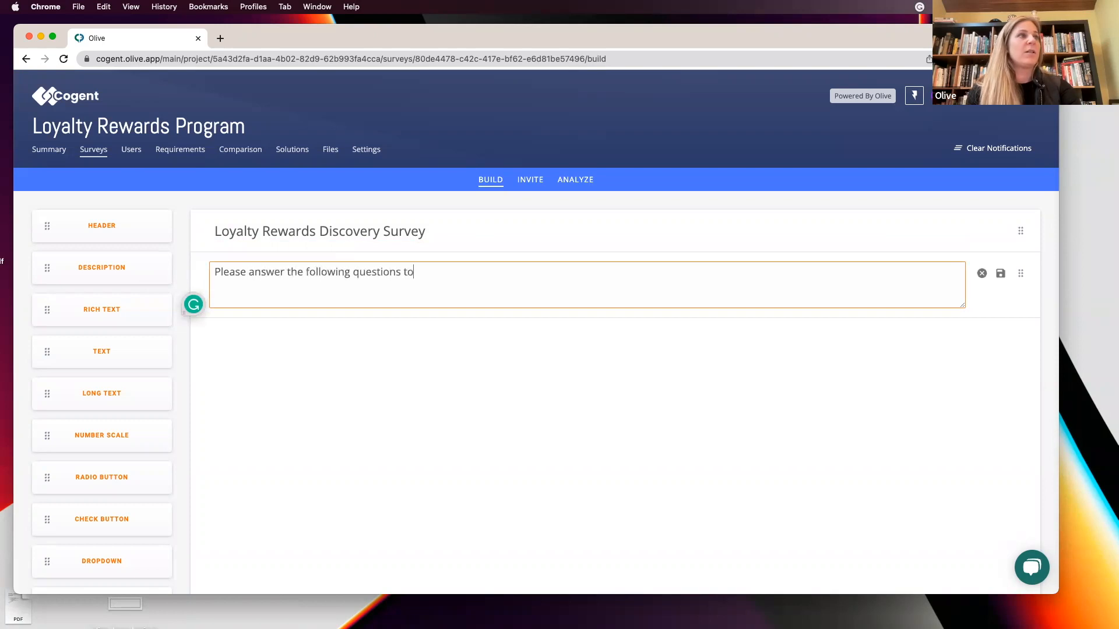
type(" the best of your ability.")
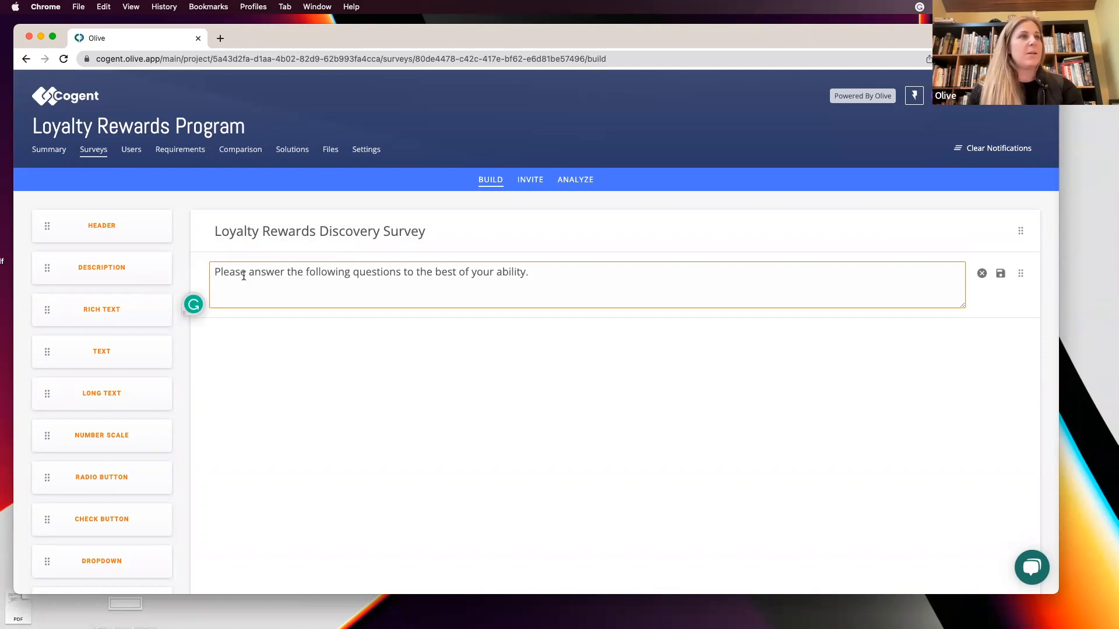
left_click(1000, 273)
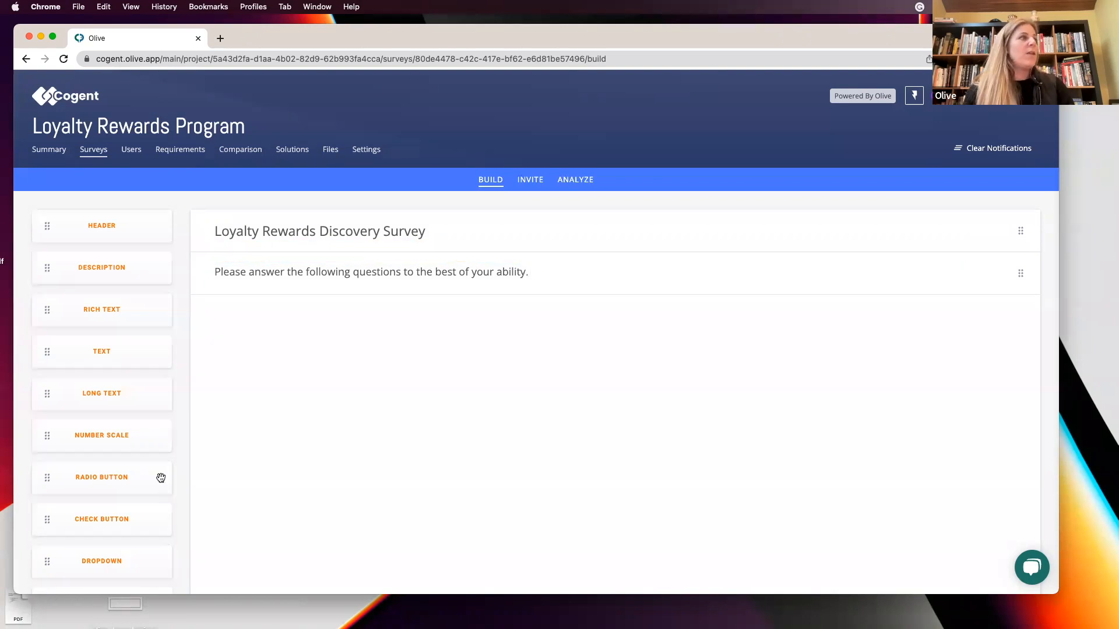
Add a check button question below the description reading Please check all that apply.
scroll(161, 478, "down", 3)
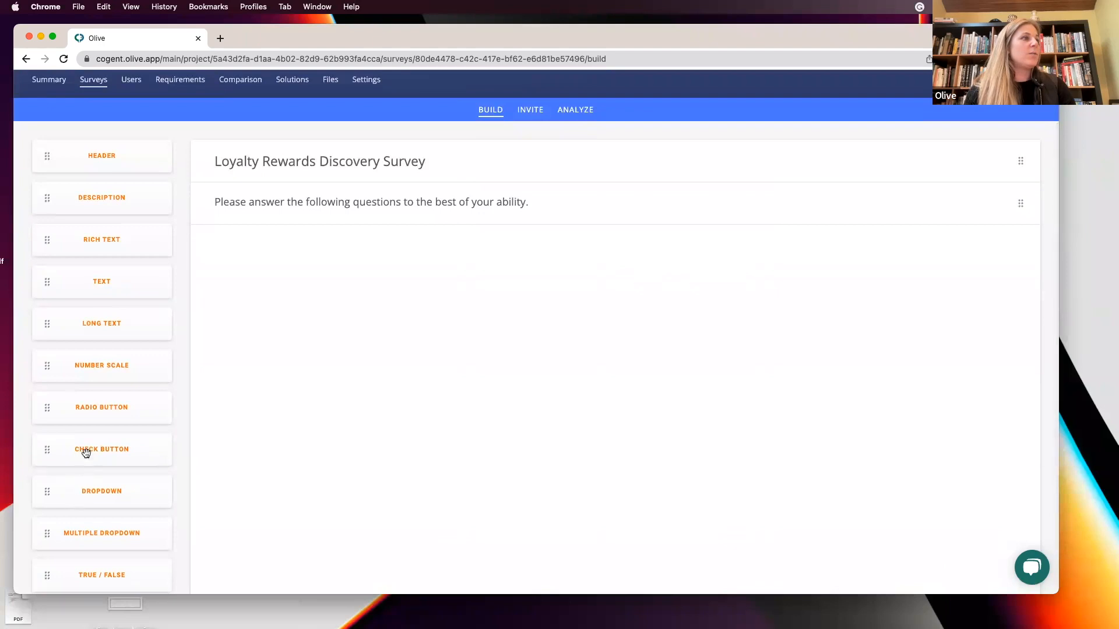
left_click_drag(80, 449, 300, 307)
left_click(252, 249)
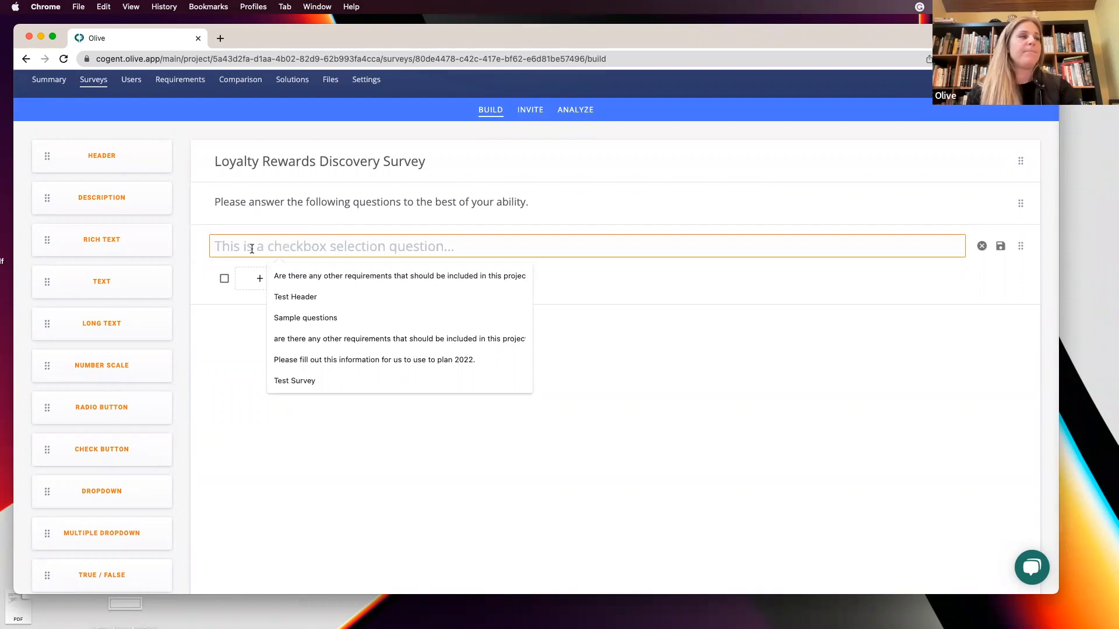
type("Please check all that apply")
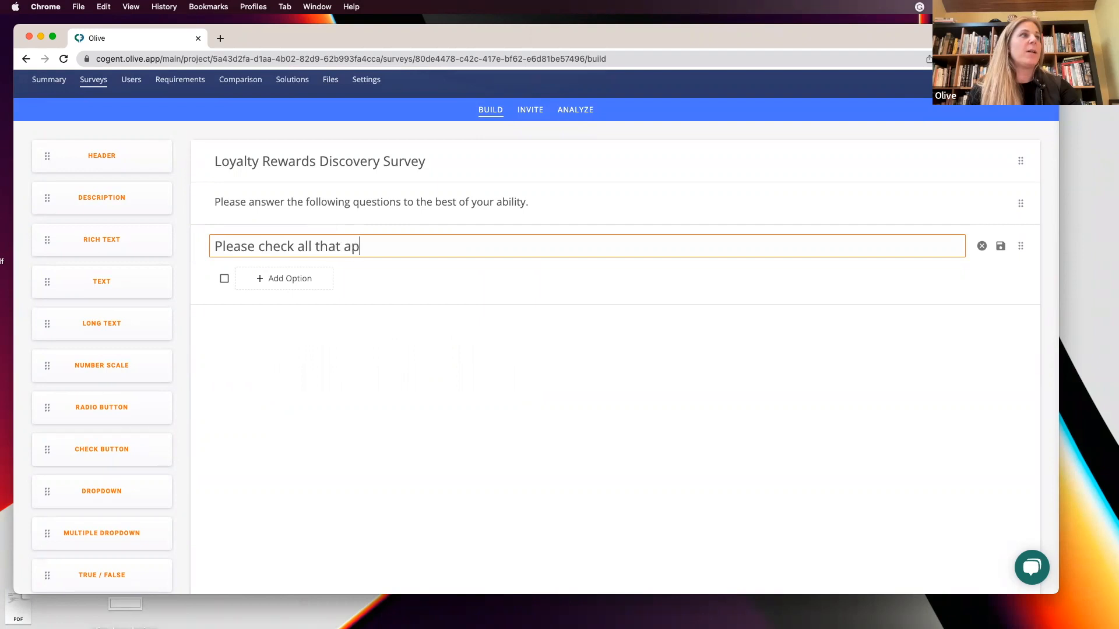
Add two answer options, Option 1 and Option 2, to the checkbox question and save it.
left_click(269, 278)
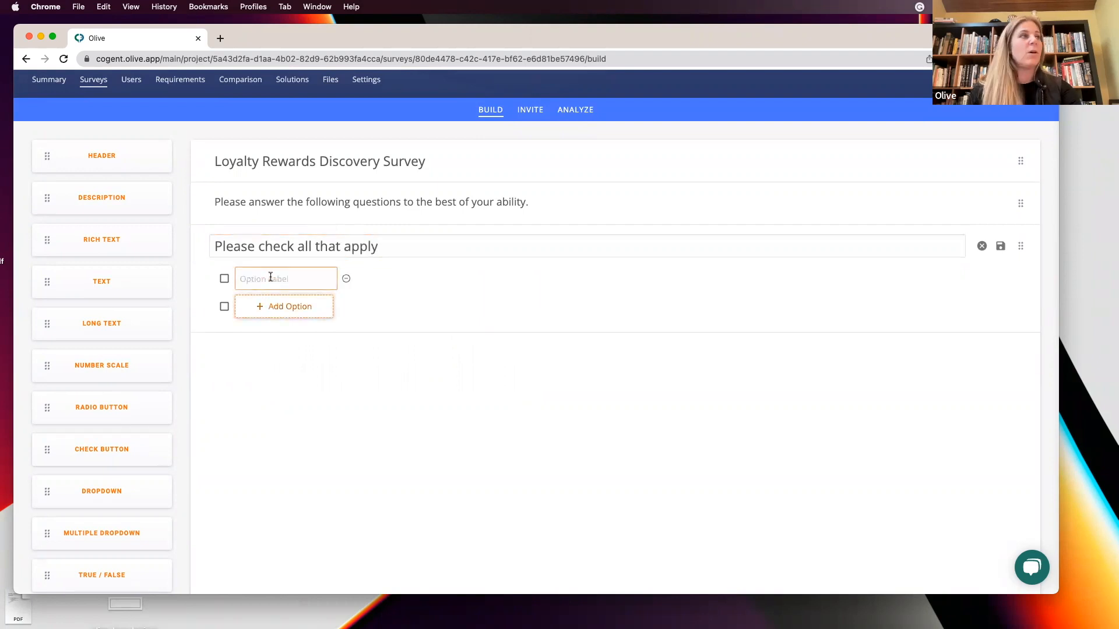
left_click(271, 278)
type("Option 1")
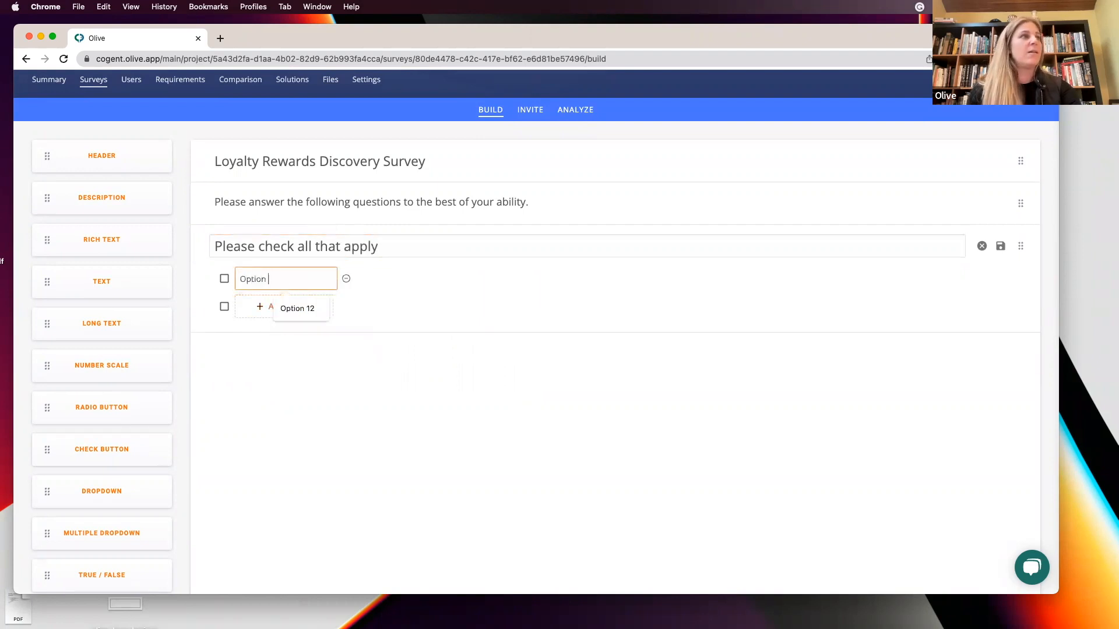
left_click(264, 307)
left_click(262, 308)
type("Option 2")
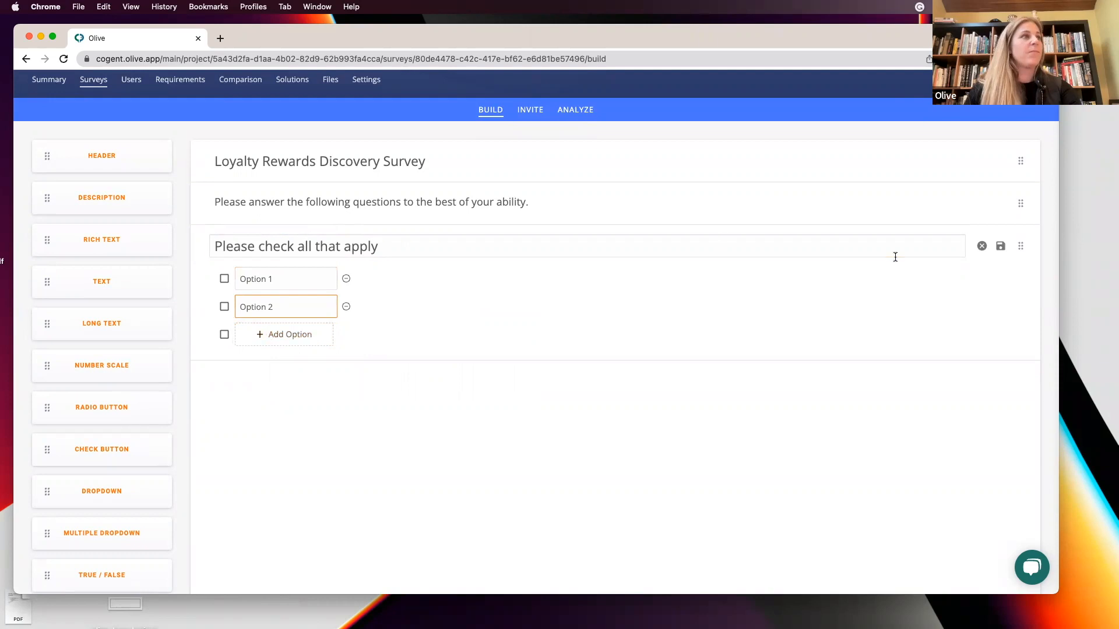
left_click(1000, 245)
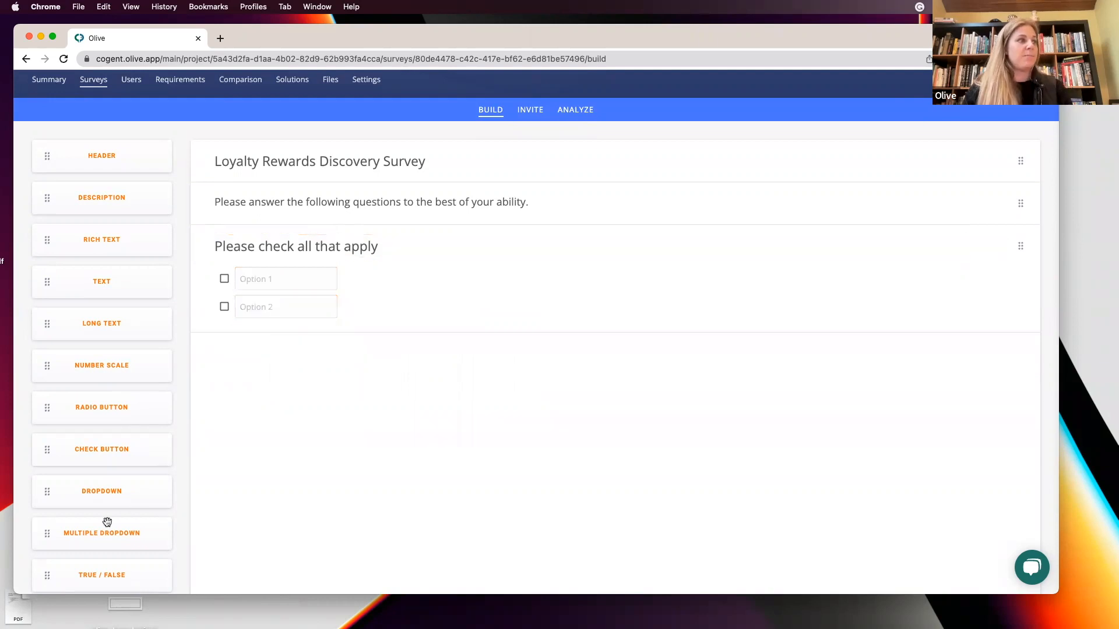
Insert a divider between the survey header and the description.
scroll(117, 519, "down", 4)
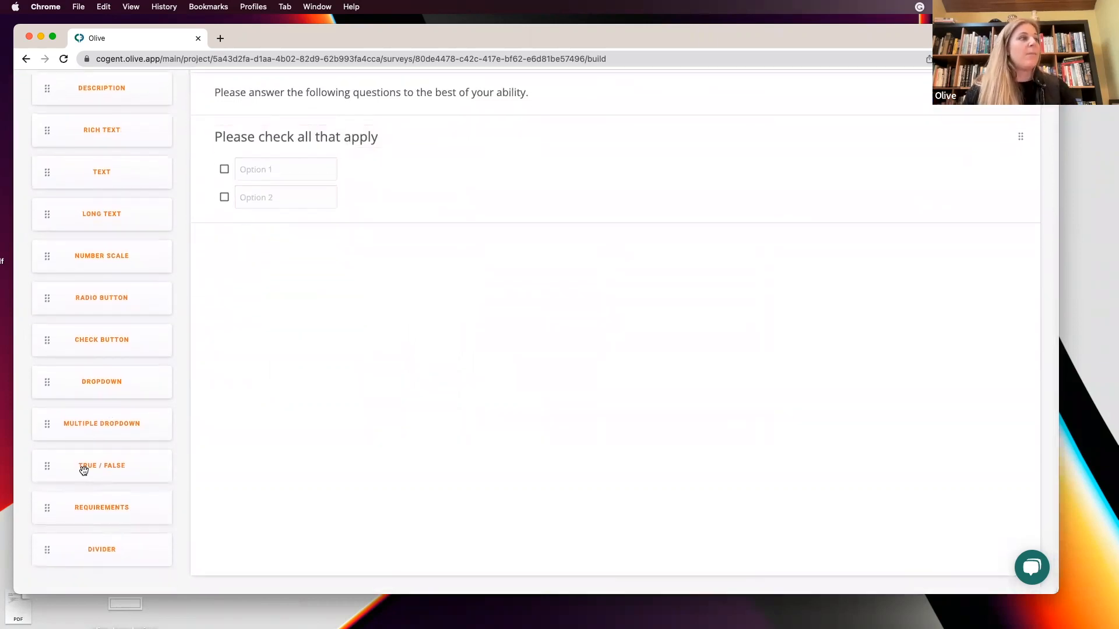
left_click_drag(86, 545, 293, 234)
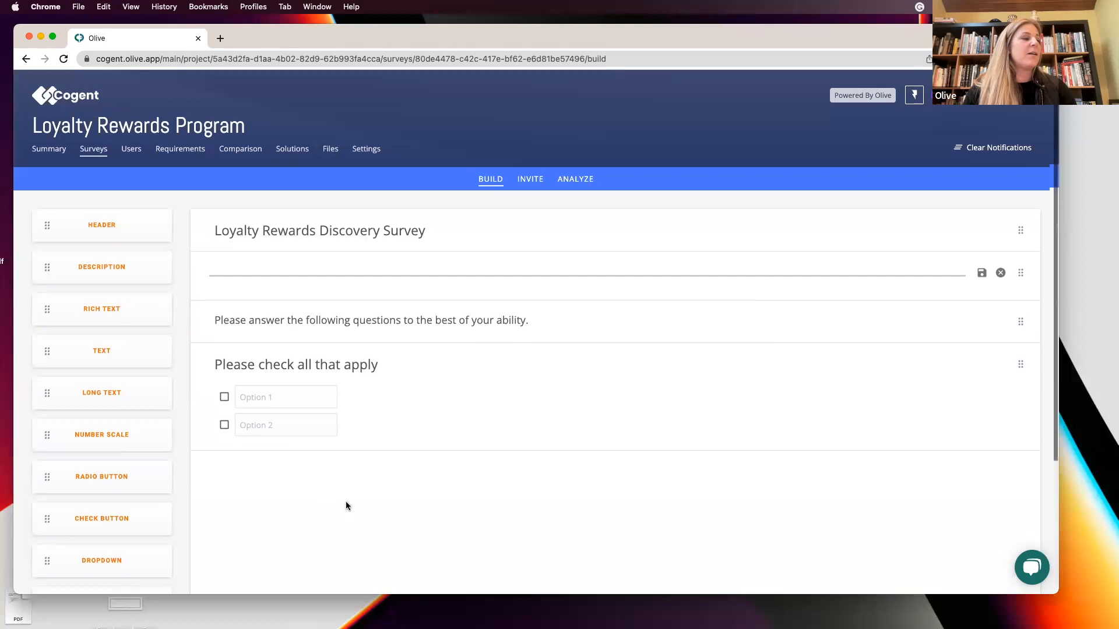
scroll(350, 467, "down", 2)
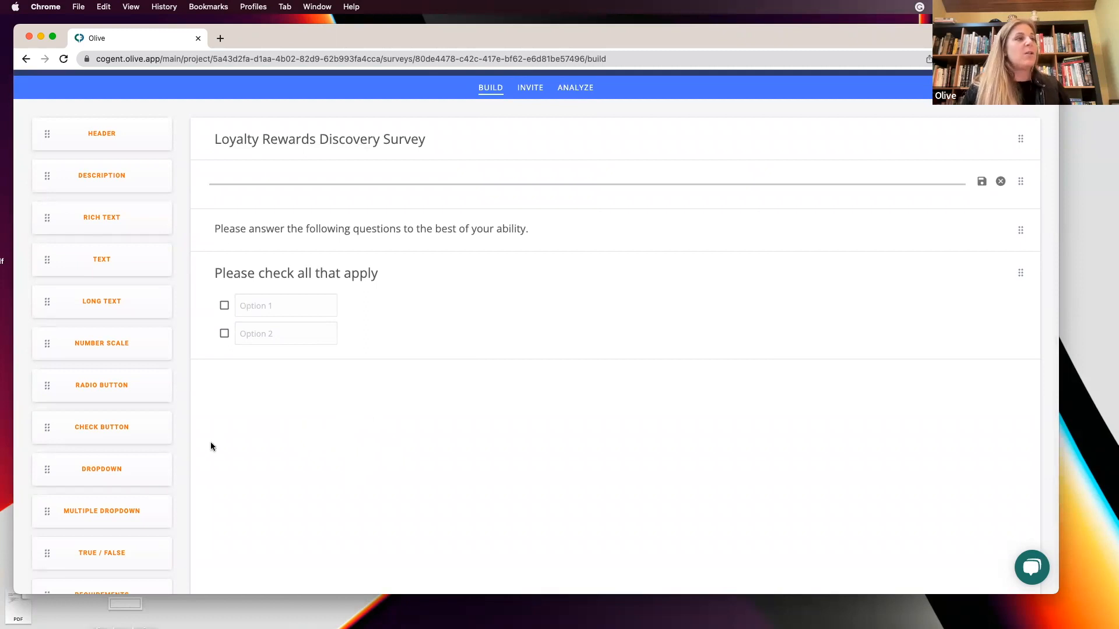
scroll(138, 476, "down", 2)
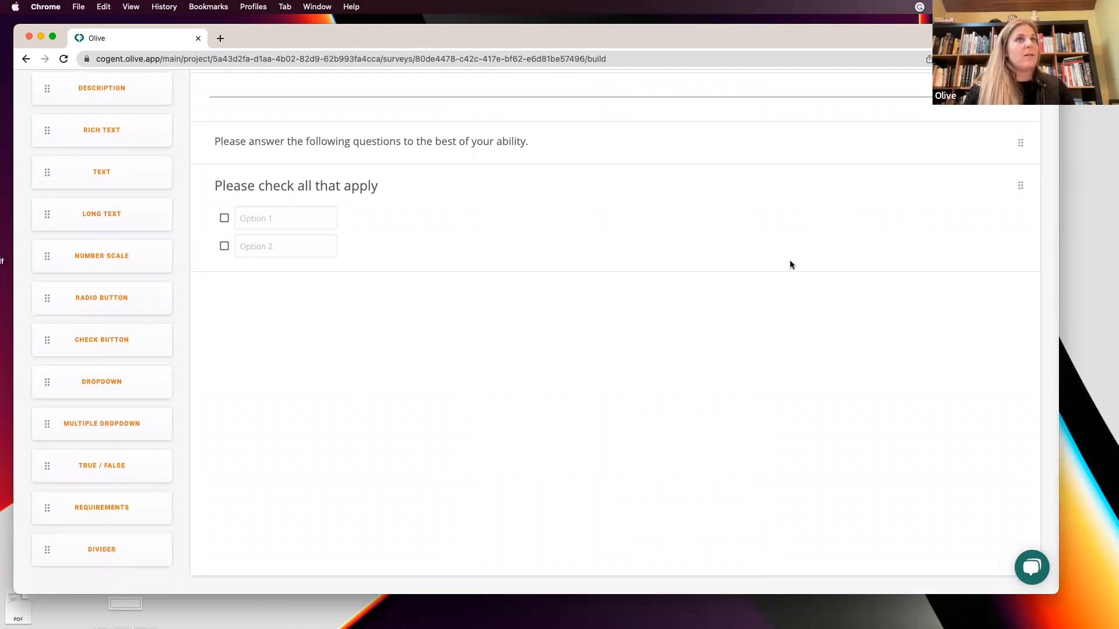
scroll(875, 204, "up", 1)
scroll(595, 450, "down", 1)
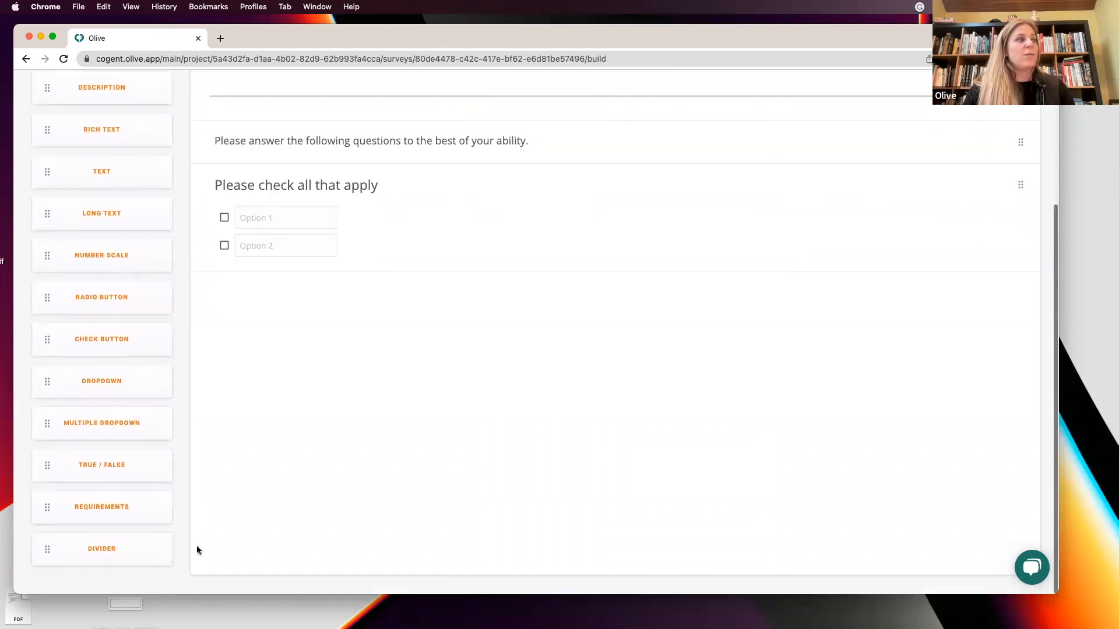
Add a requirements rating question and move the first three listed requirements into the selected list.
left_click_drag(68, 513, 320, 377)
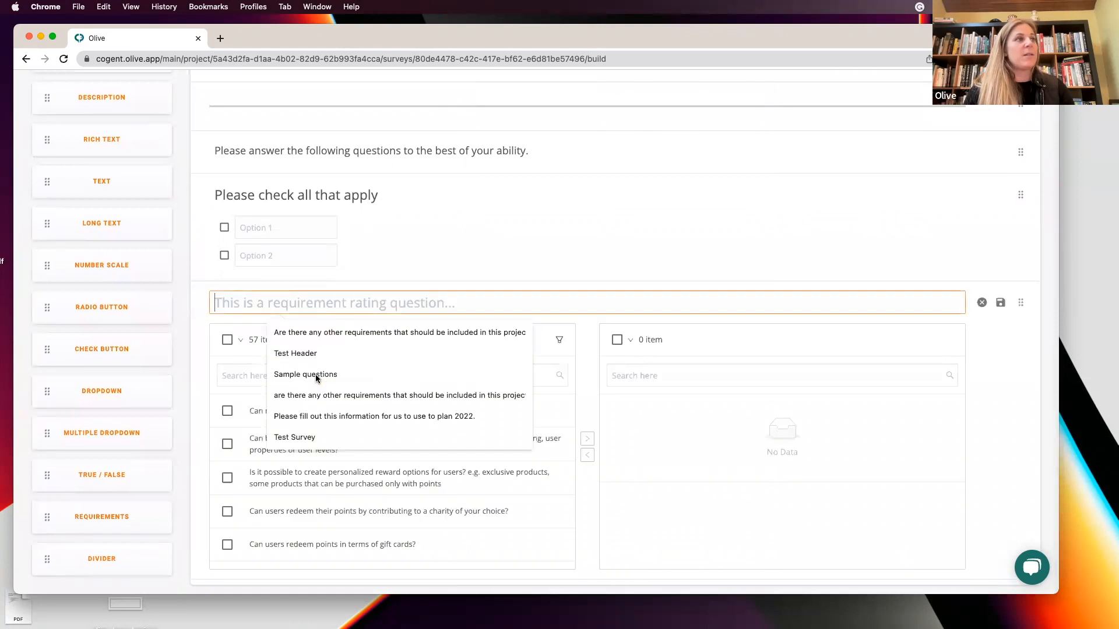
left_click(200, 344)
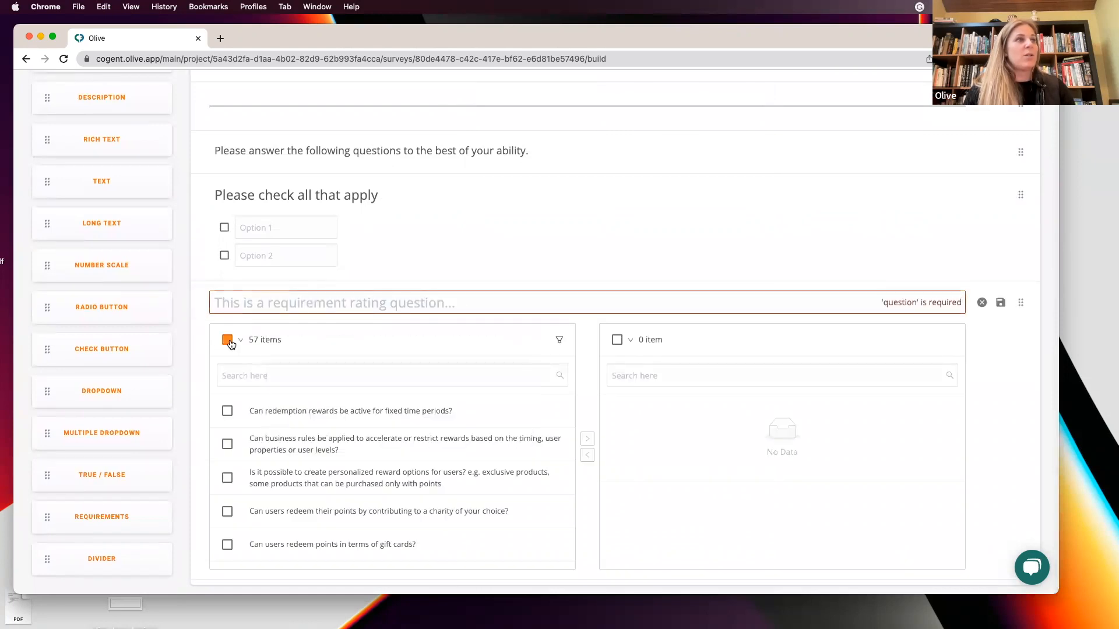
left_click(228, 340)
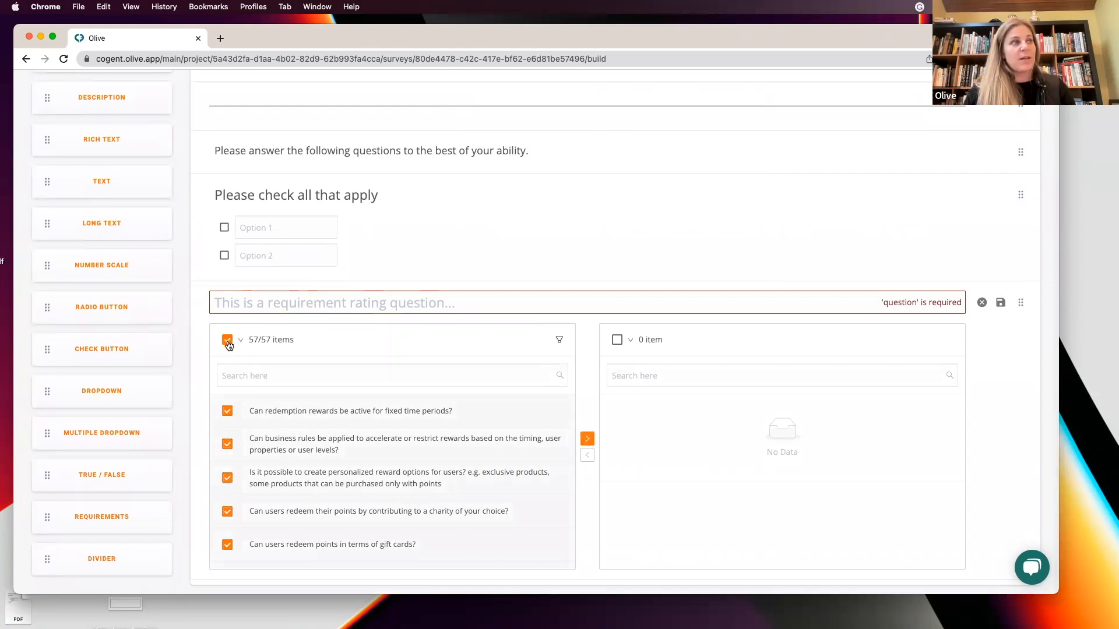
left_click(227, 339)
left_click(227, 410)
left_click(227, 444)
left_click(227, 478)
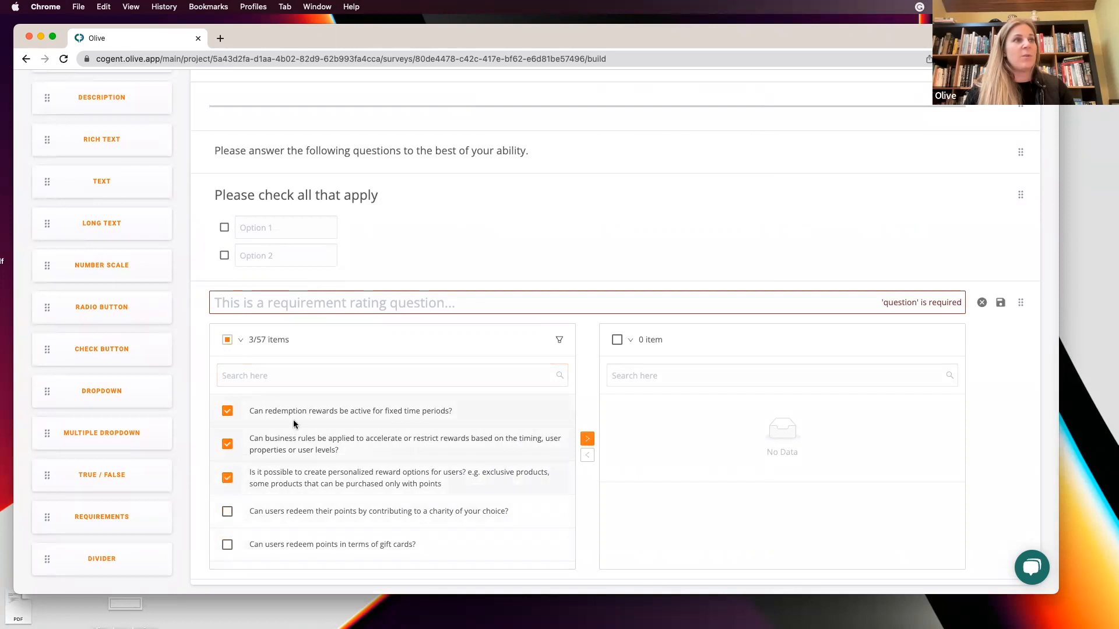
left_click(588, 438)
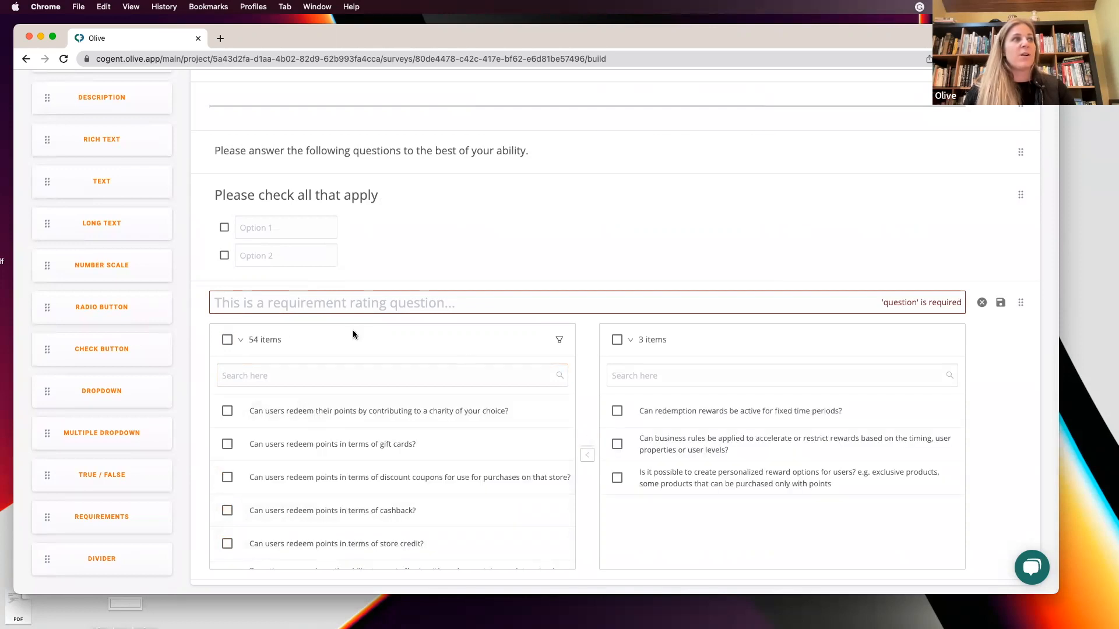
Enter the requirements question text Please rank the following:.
left_click(353, 303)
type("Please r")
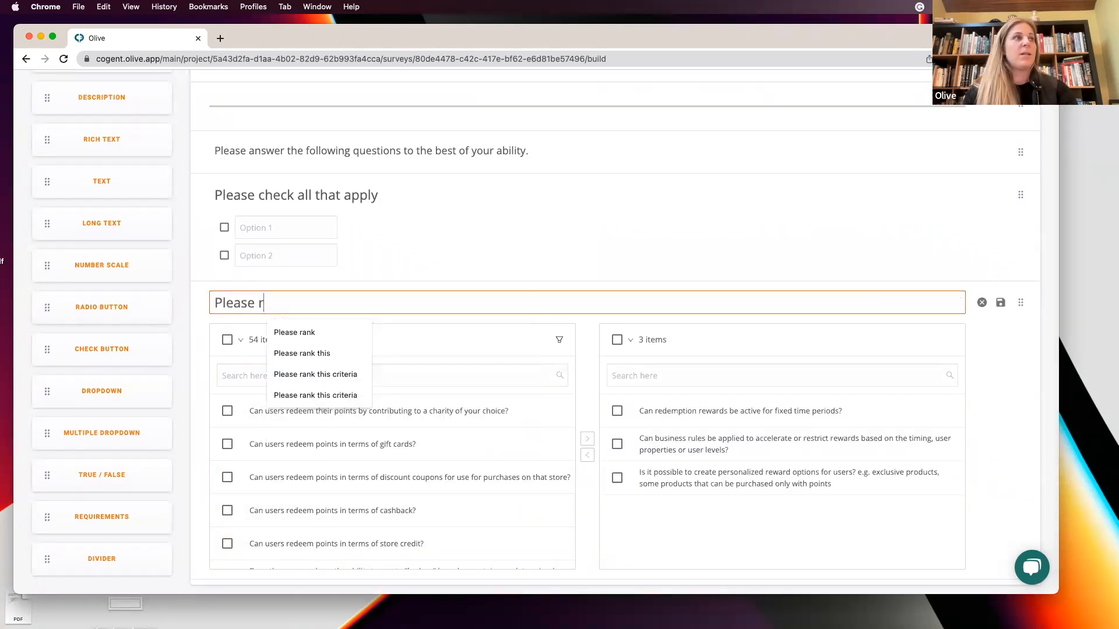
type("ank the following.")
key("BackSpace")
type(":")
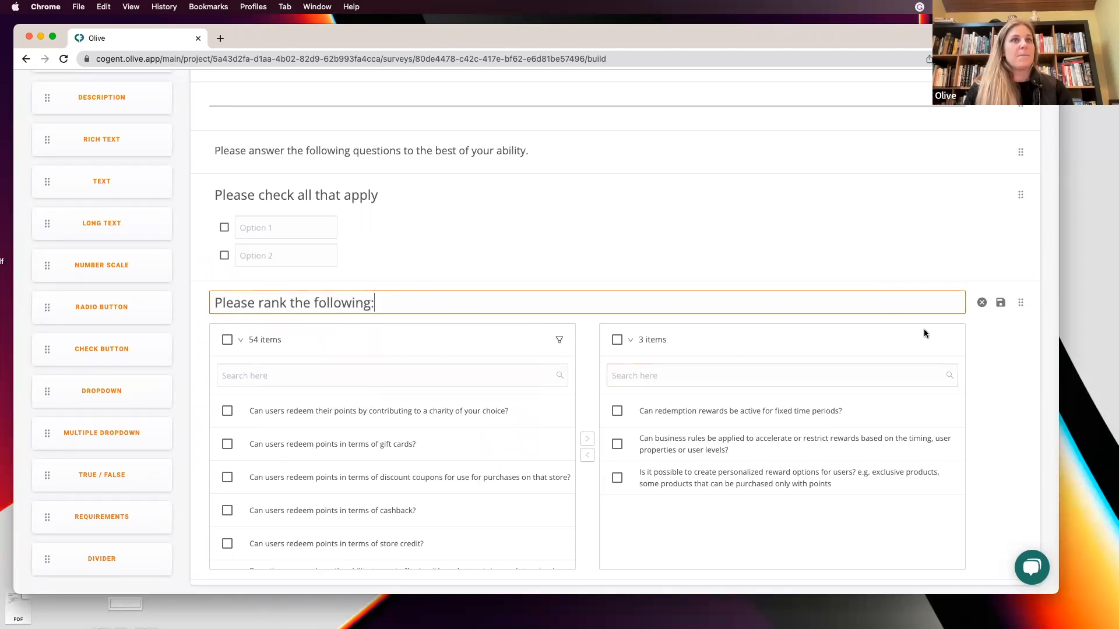
Save the requirements ranking question.
left_click(1000, 305)
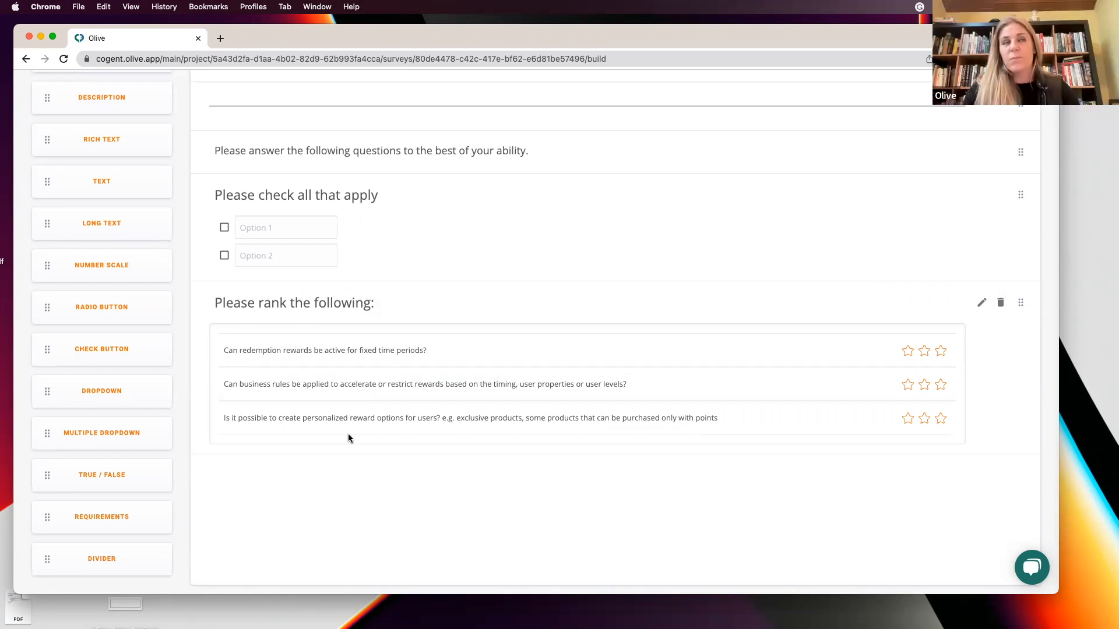
scroll(348, 439, "up", 5)
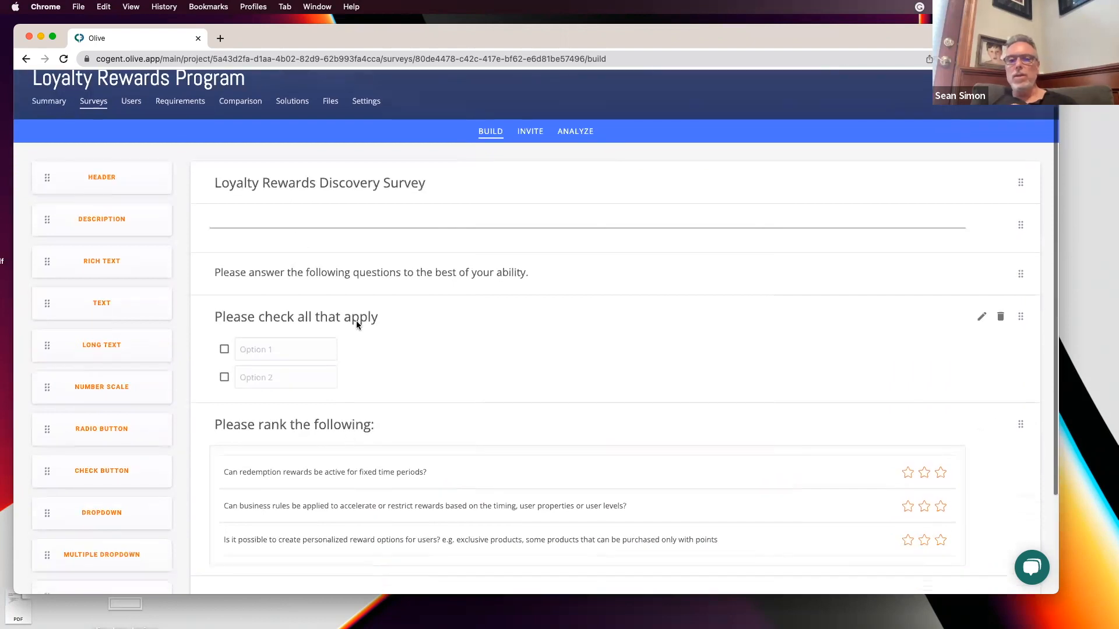
scroll(448, 391, "down", 1)
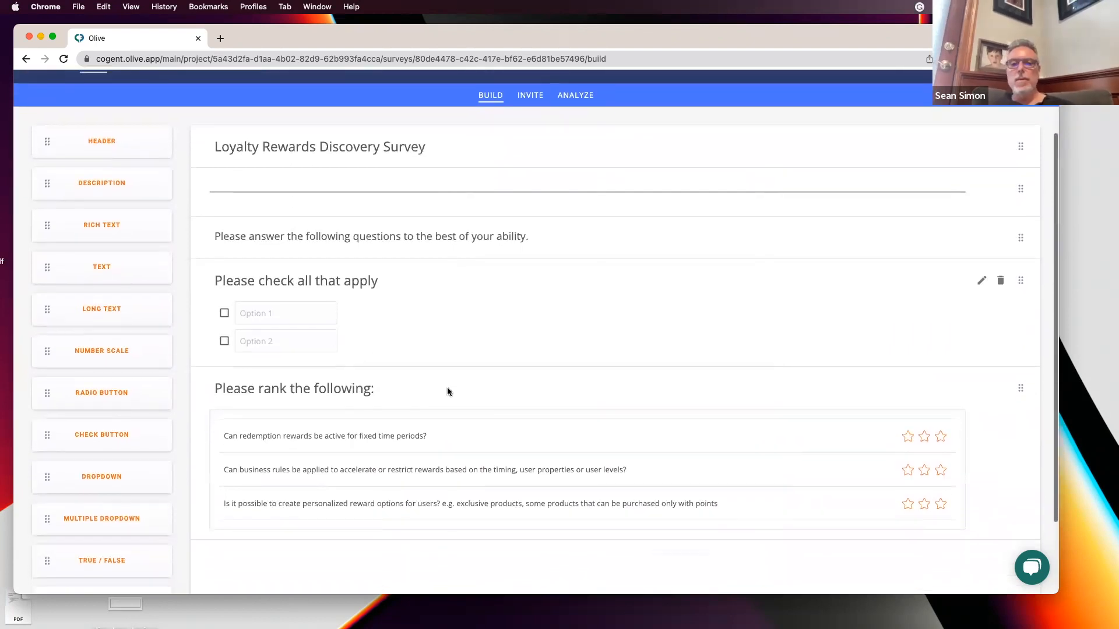
scroll(448, 392, "down", 1)
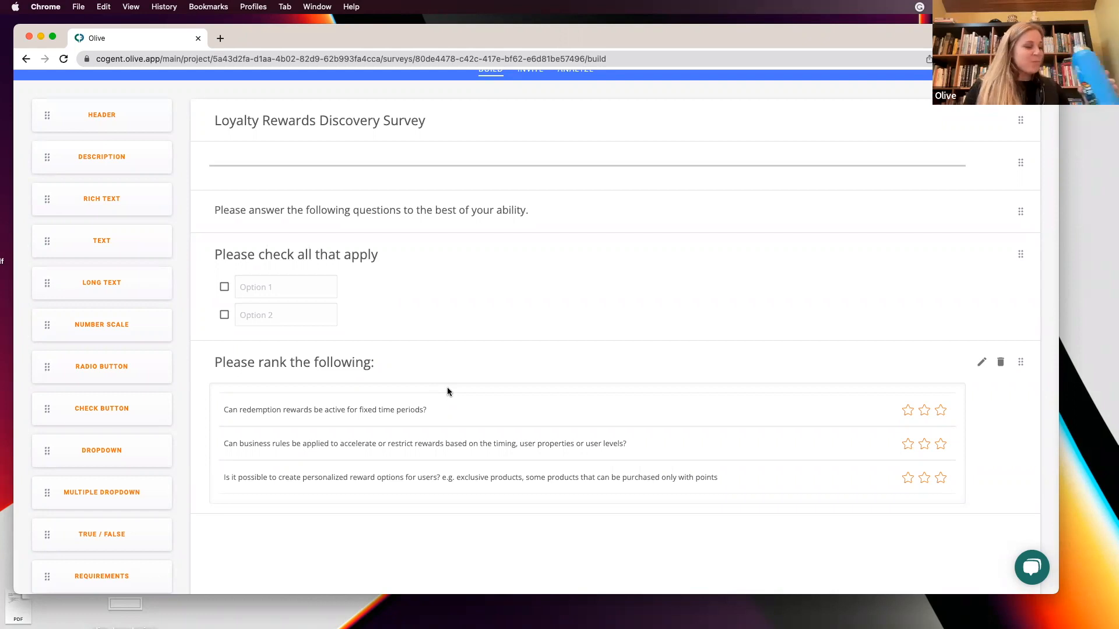
scroll(448, 389, "up", 2)
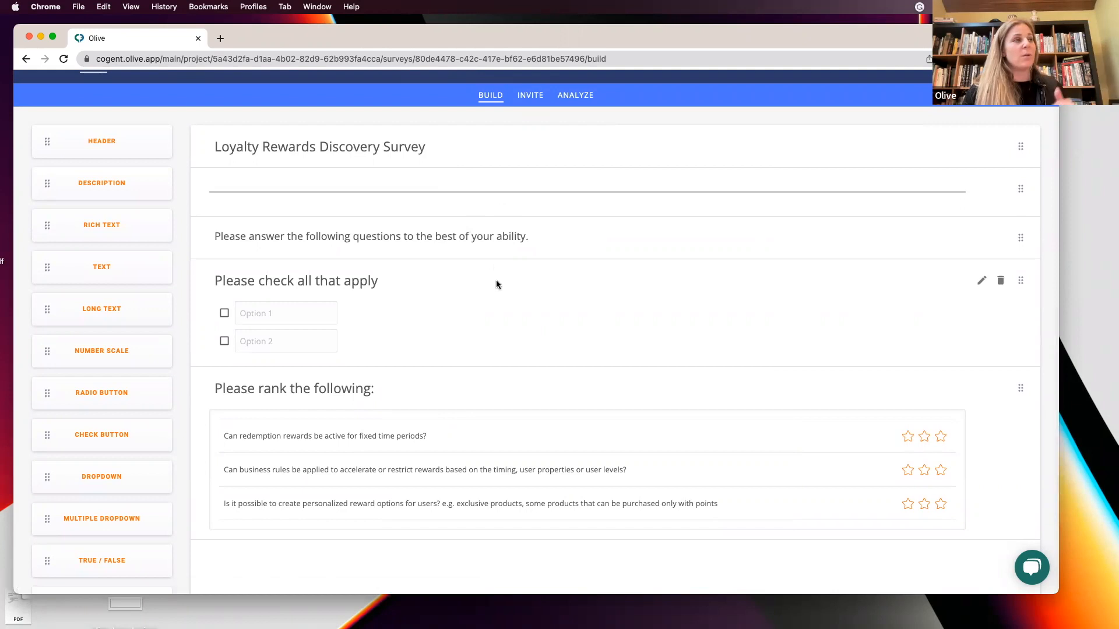
Open the survey's invite page, show the Invite Respondents panel and copy the invitation link.
left_click(528, 96)
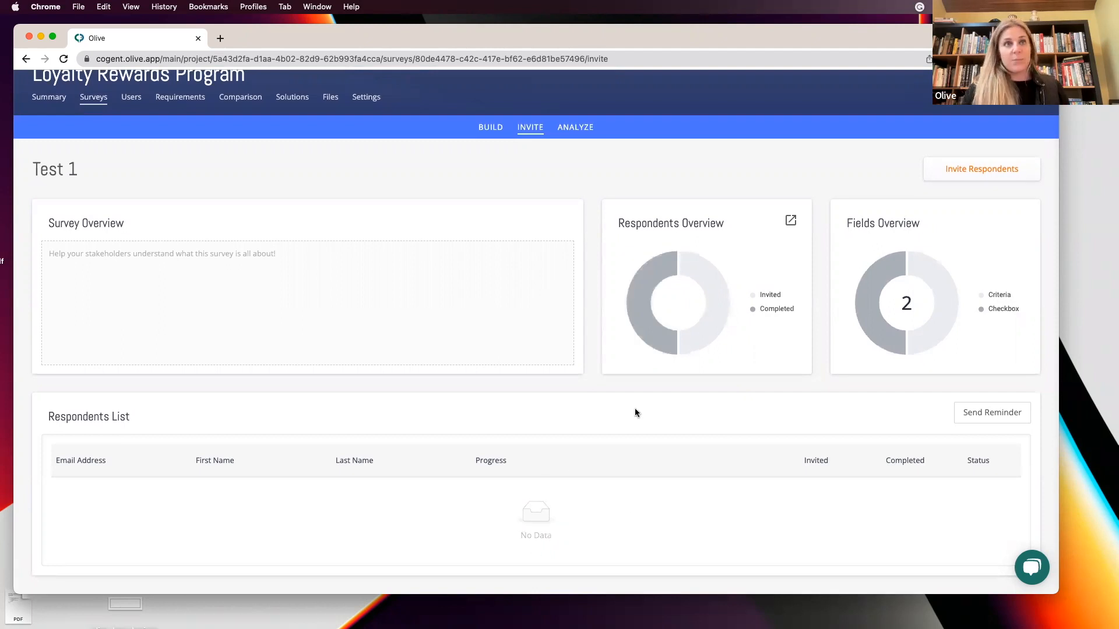
left_click(961, 172)
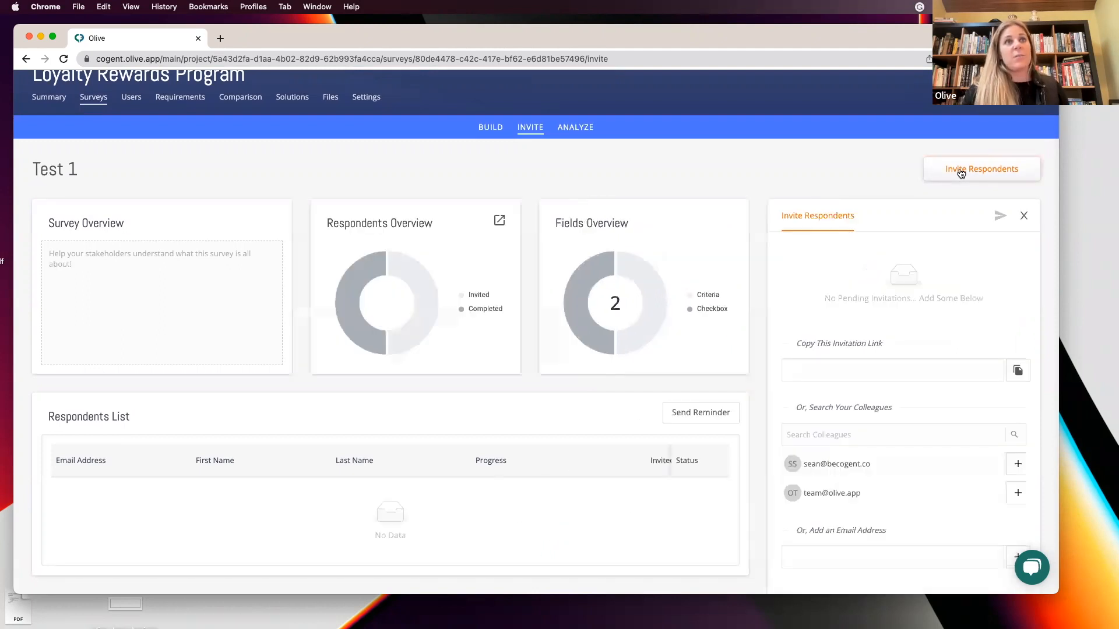
scroll(942, 369, "down", 2)
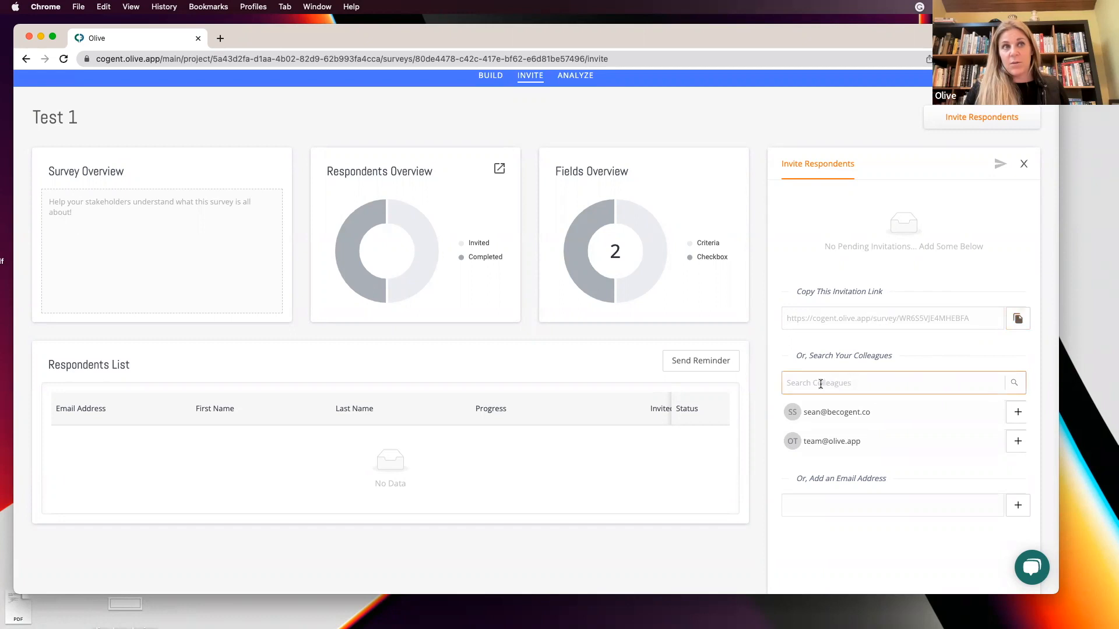
left_click(824, 502)
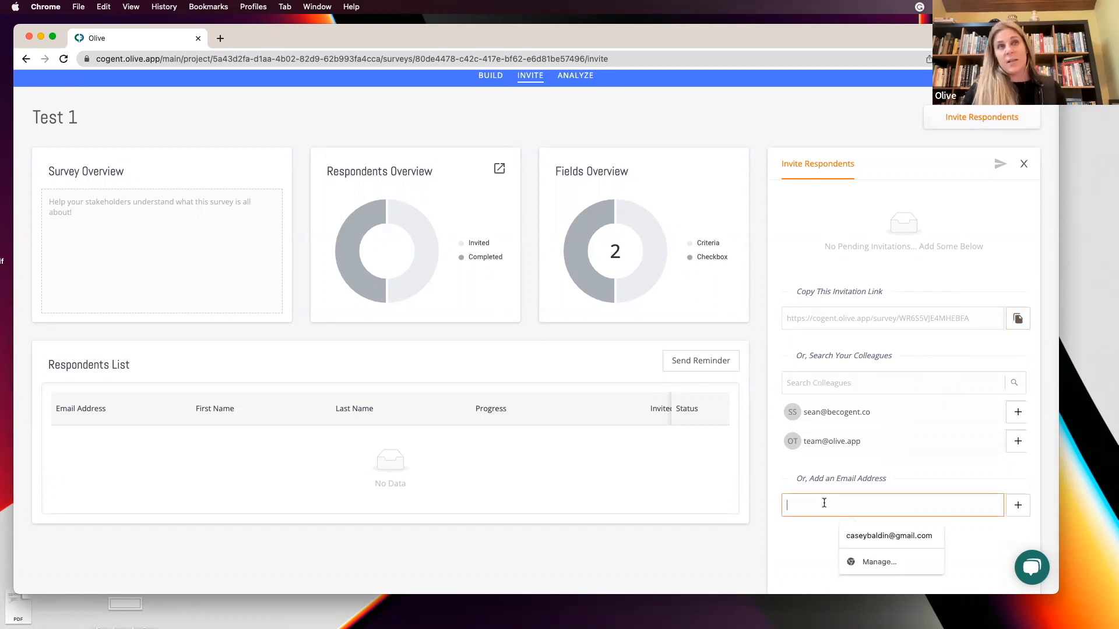
left_click(1029, 322)
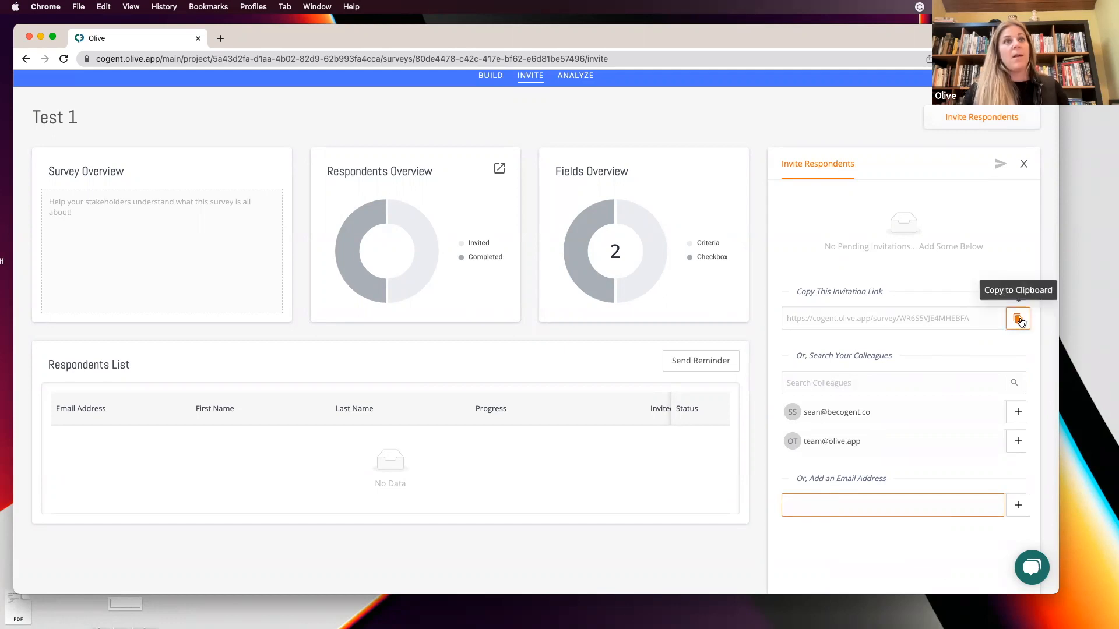
Open the copied survey invitation link in a new browser tab.
left_click(220, 38)
left_click(225, 58)
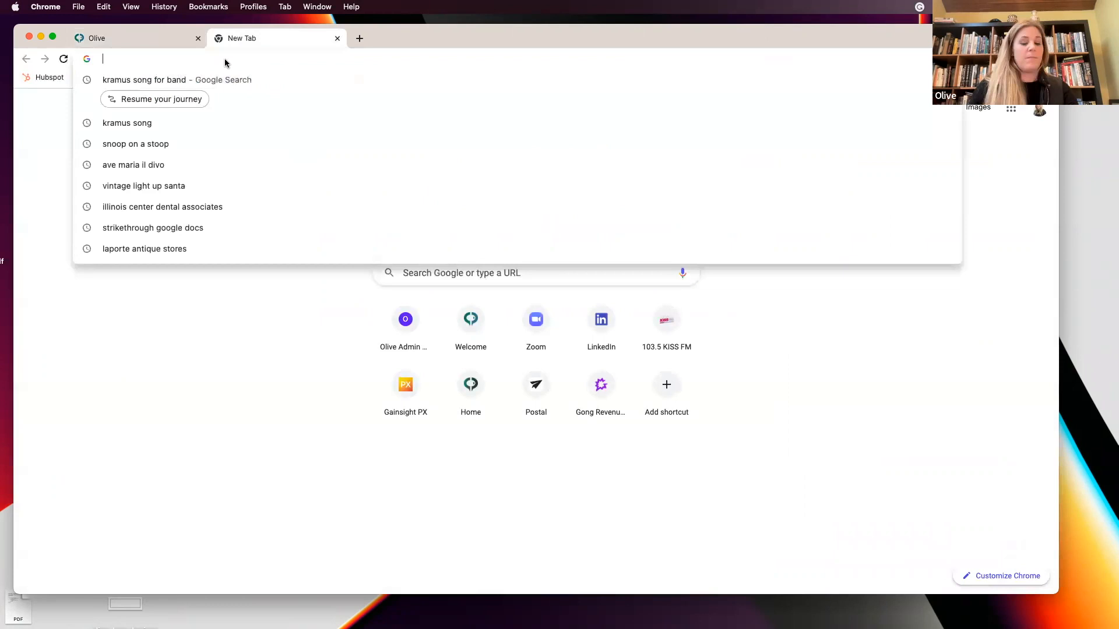
key("super+v")
key("Return")
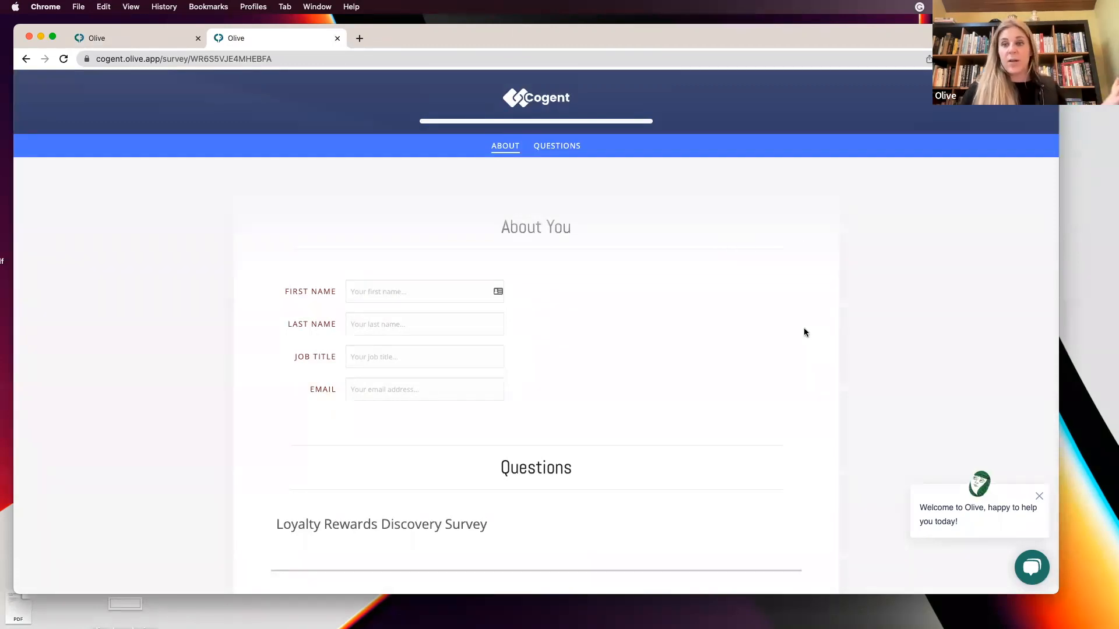
Go through the respondent view of the survey and submit the form.
scroll(804, 329, "down", 1)
scroll(803, 329, "up", 1)
left_click(385, 293)
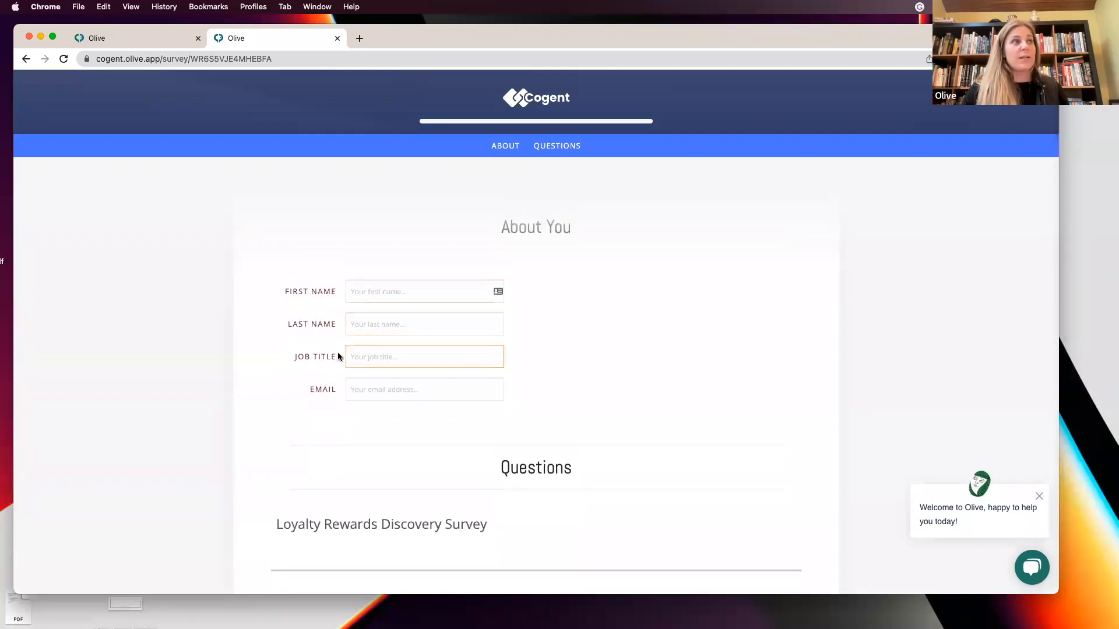
scroll(720, 377, "down", 5)
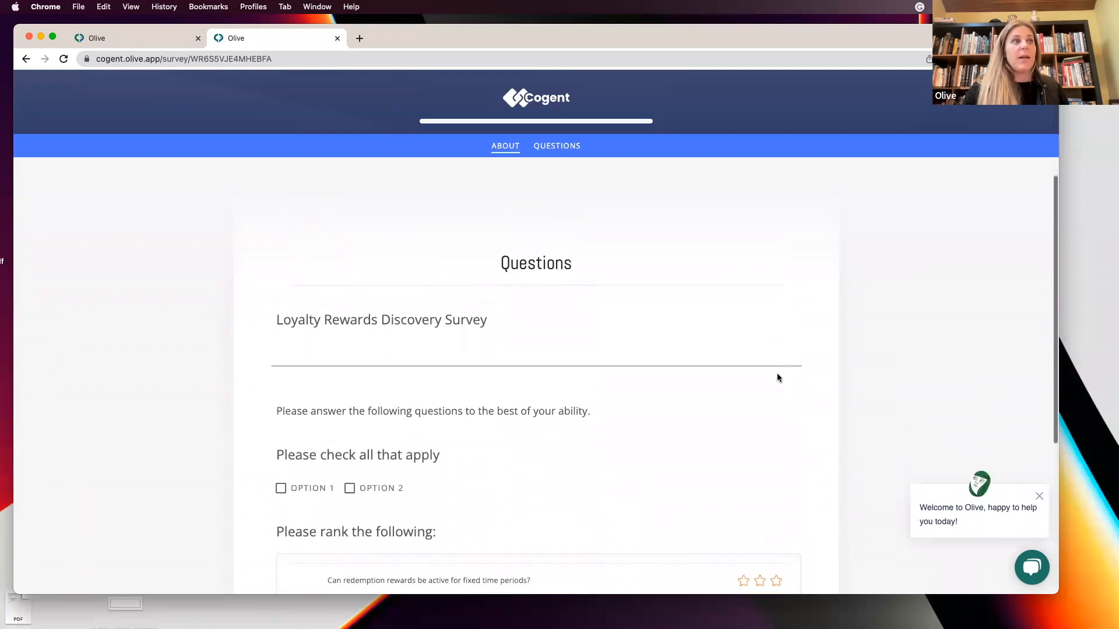
scroll(729, 455, "down", 2)
left_click(281, 372)
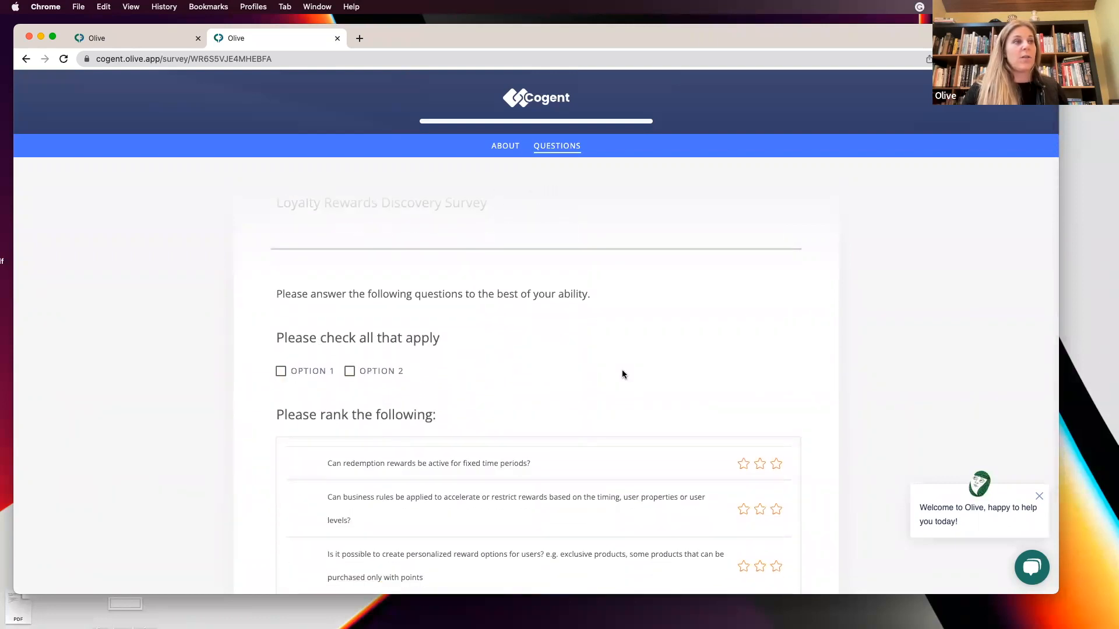
scroll(725, 355, "down", 2)
scroll(585, 455, "down", 1)
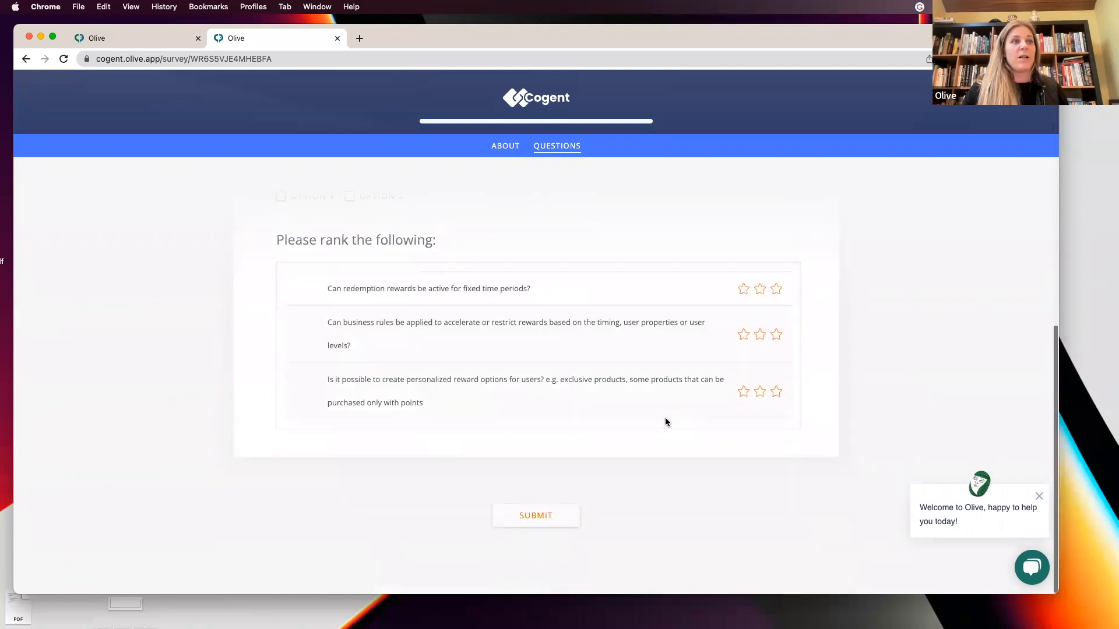
left_click(534, 519)
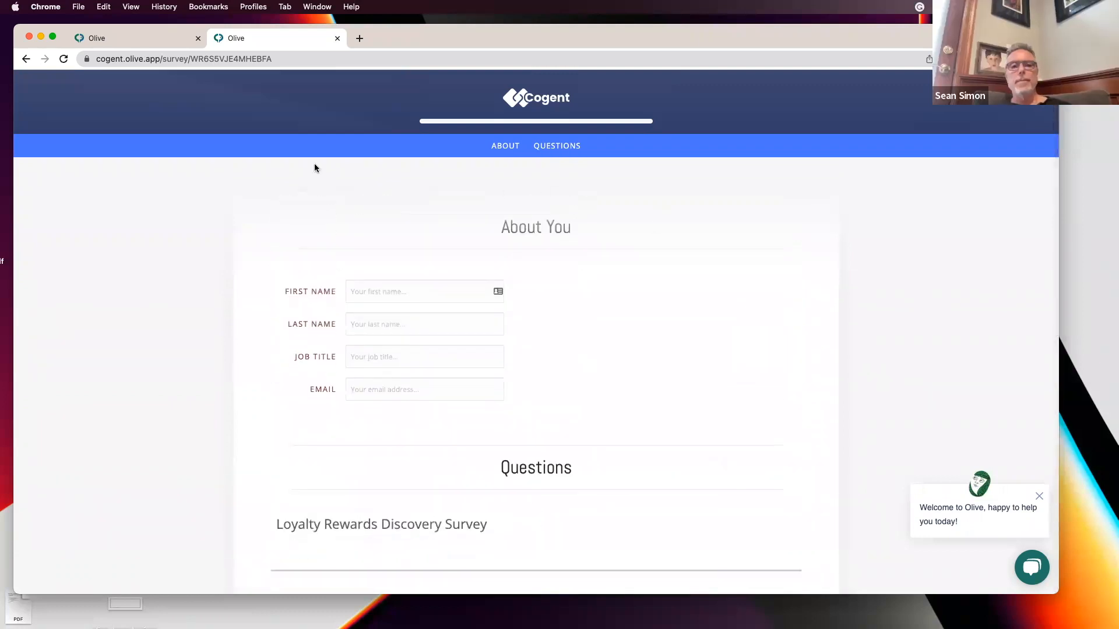
Back in the survey tab, examine the checkbox question's results in the Analyze view and return to Build.
left_click(128, 39)
scroll(697, 355, "up", 1)
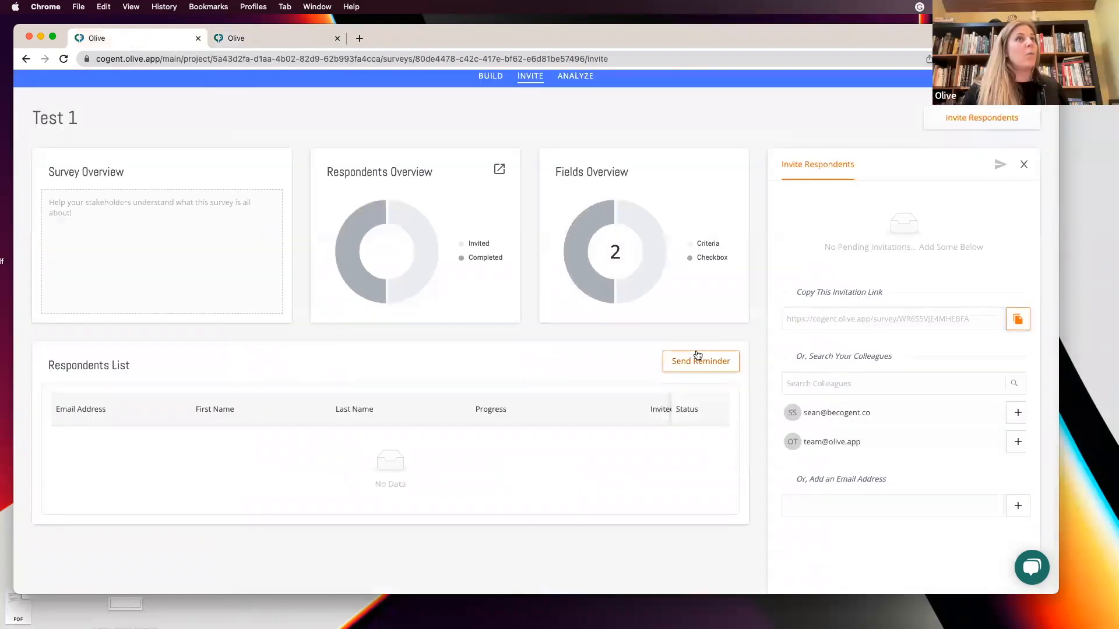
scroll(699, 355, "down", 1)
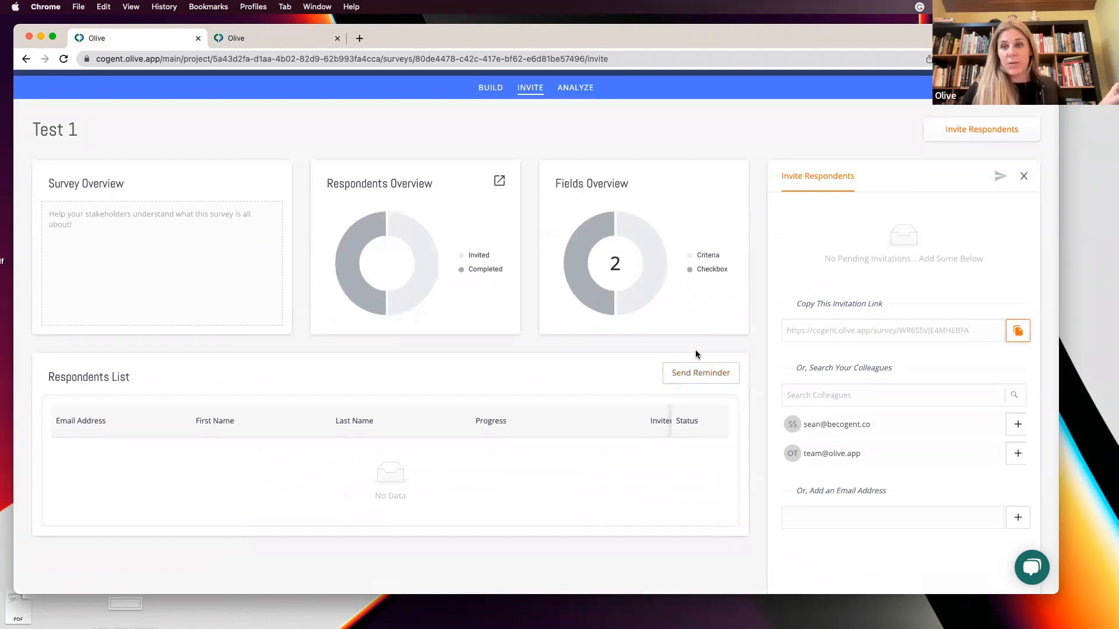
left_click(575, 87)
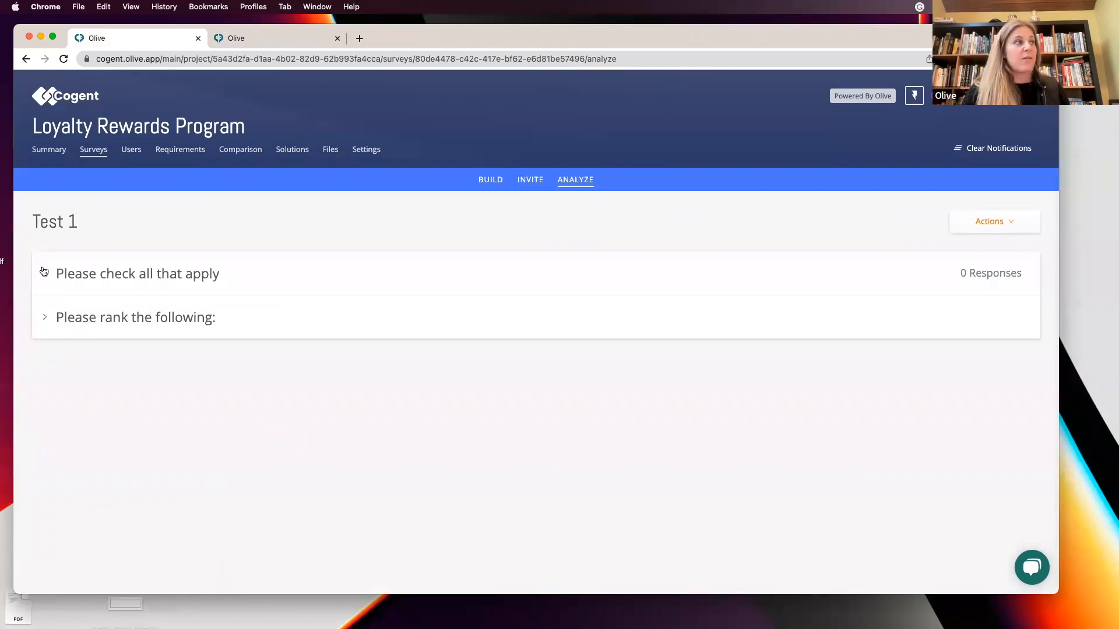
left_click(43, 272)
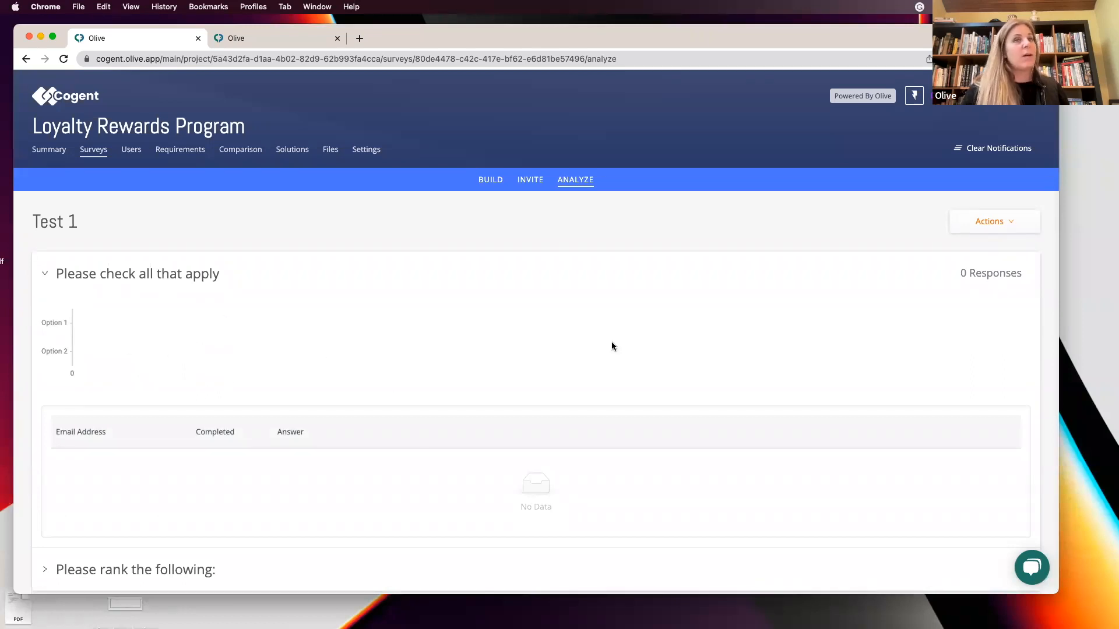
left_click(987, 227)
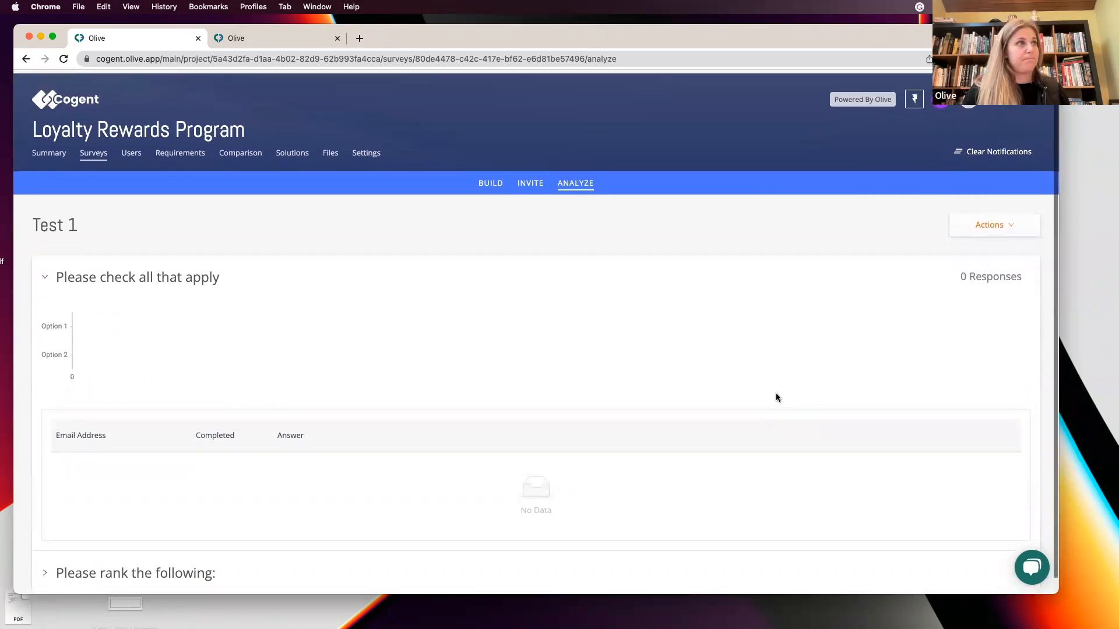
left_click(492, 181)
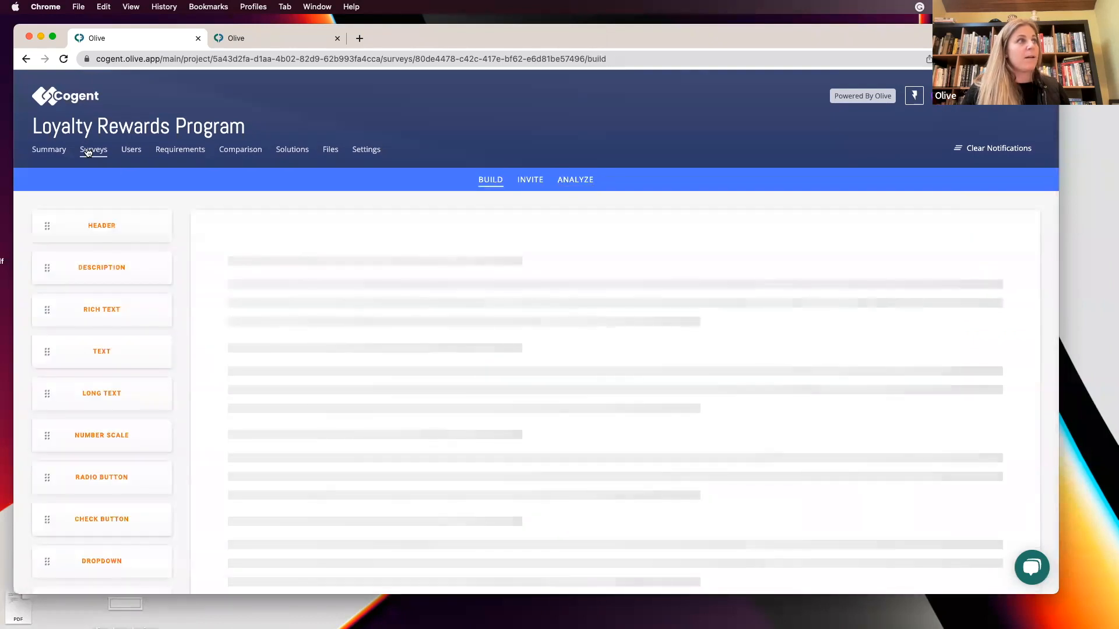